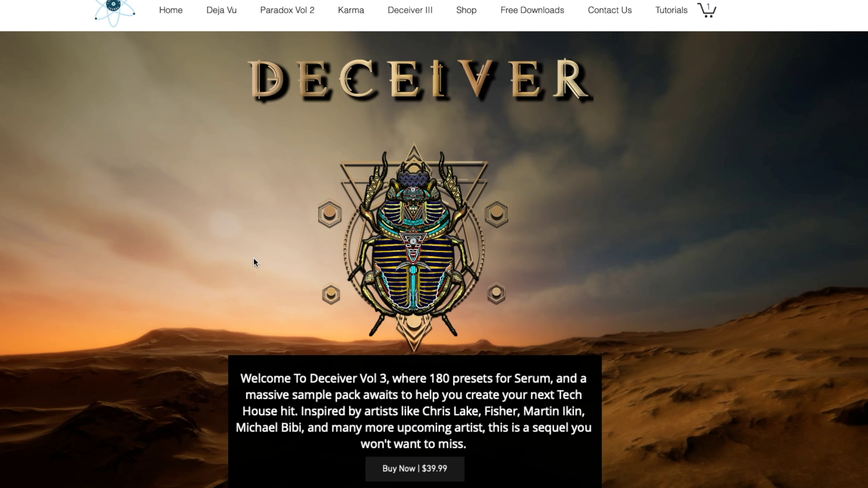
# - Look through the Deceiver Vol 3 product page, covering the description, audio demo, video and pack details
pyautogui.scroll(-2, 255, 261)
pyautogui.scroll(-1, 254, 261)
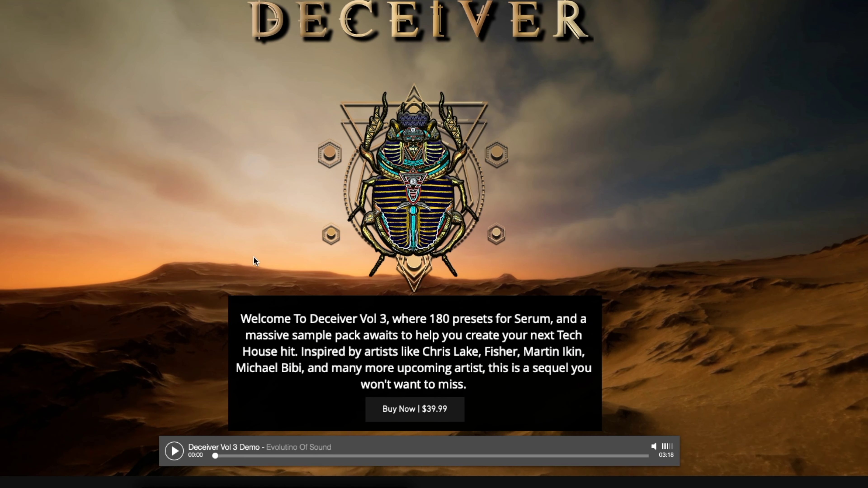
pyautogui.scroll(-2, 254, 261)
pyautogui.scroll(-9, 254, 257)
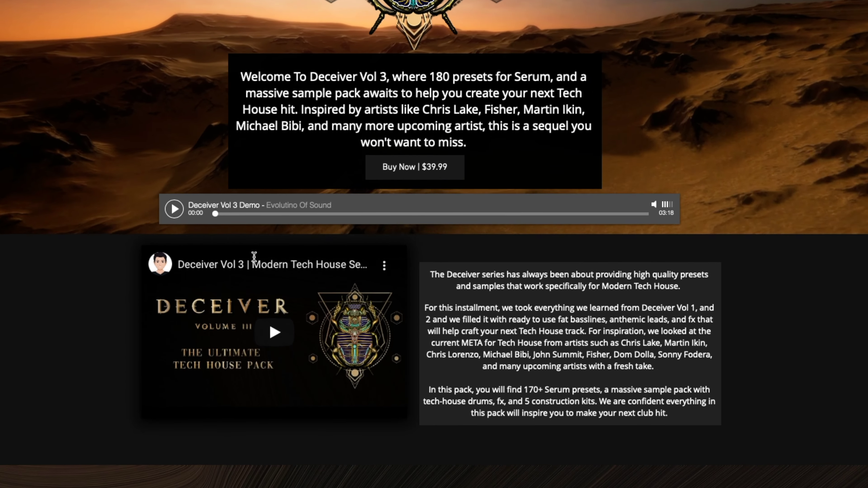
pyautogui.scroll(-5, 254, 257)
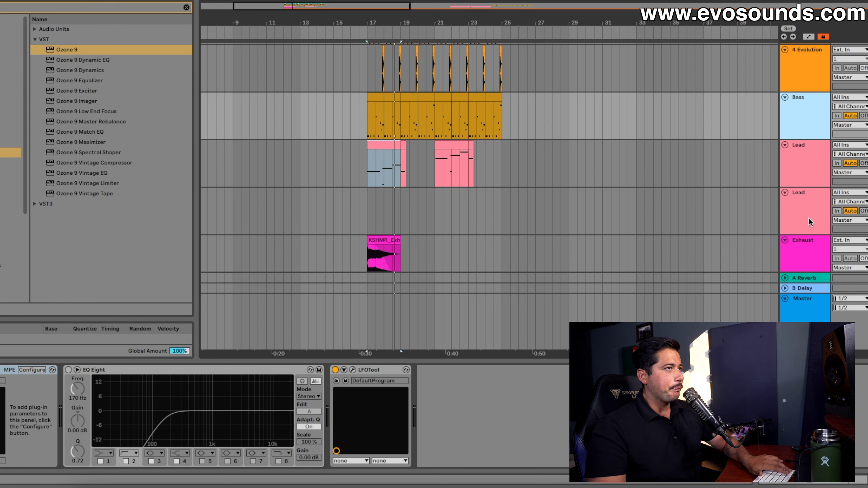
# - Switch to the Ableton Live project, select the upper Lead track and play the looped section to hear the lead
pyautogui.click(817, 166)
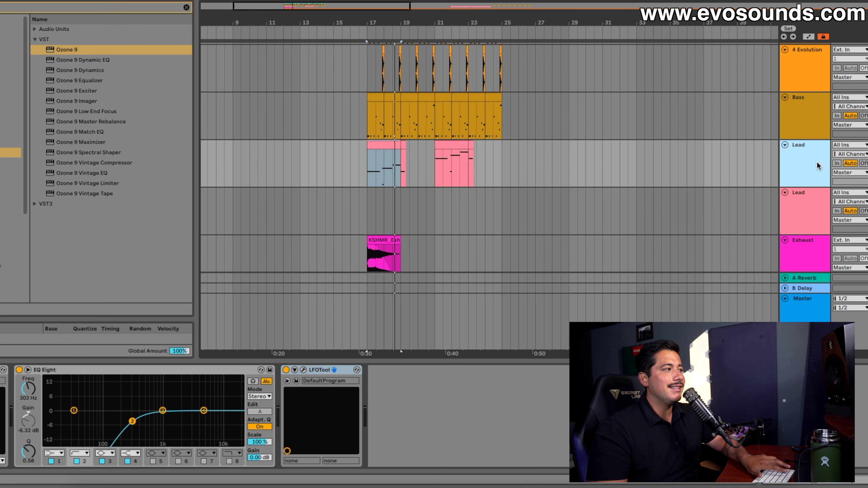
pyautogui.click(740, 303)
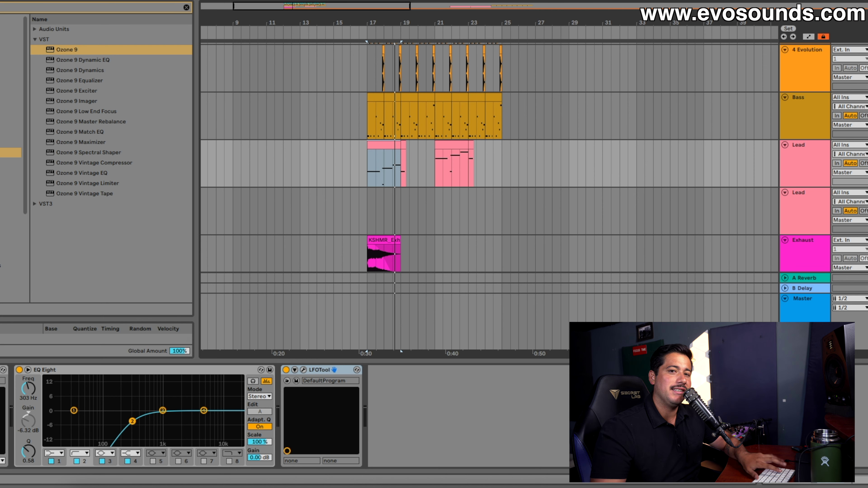
pyautogui.press('space')
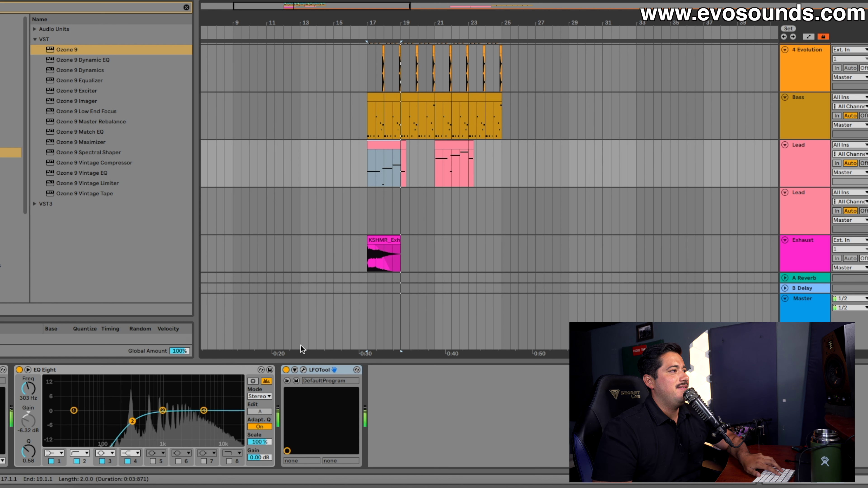
pyautogui.press('space')
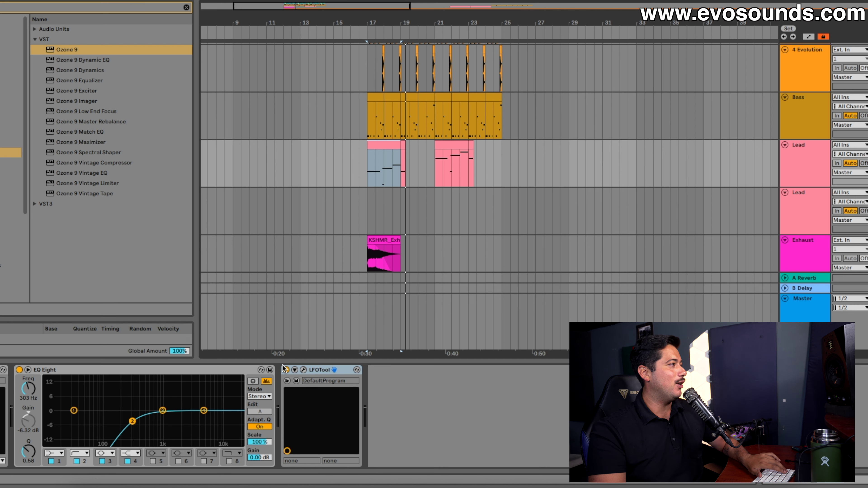
# - Open Serum on the Lead track, initialise its preset and return to the oscillator page
pyautogui.press('alt+super+p')
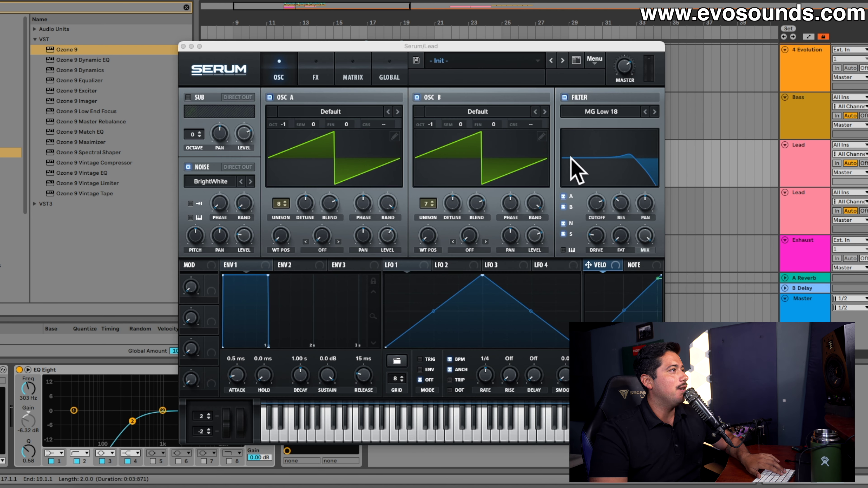
pyautogui.click(315, 76)
pyautogui.click(594, 60)
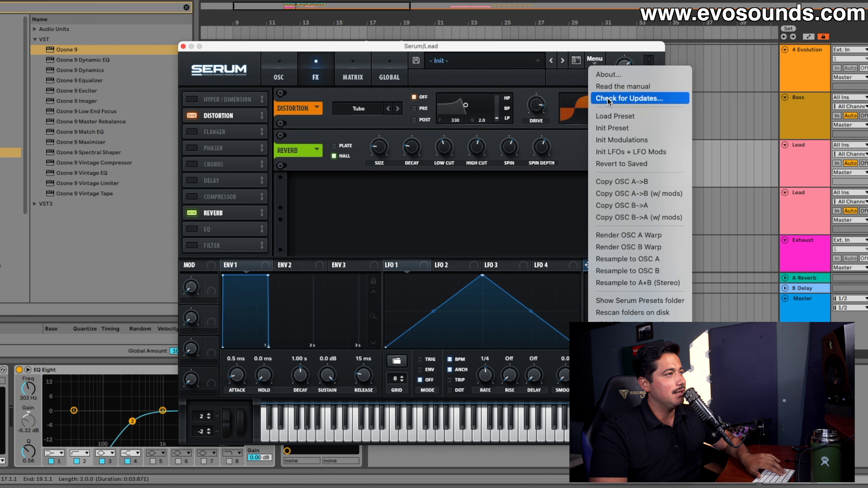
pyautogui.click(623, 129)
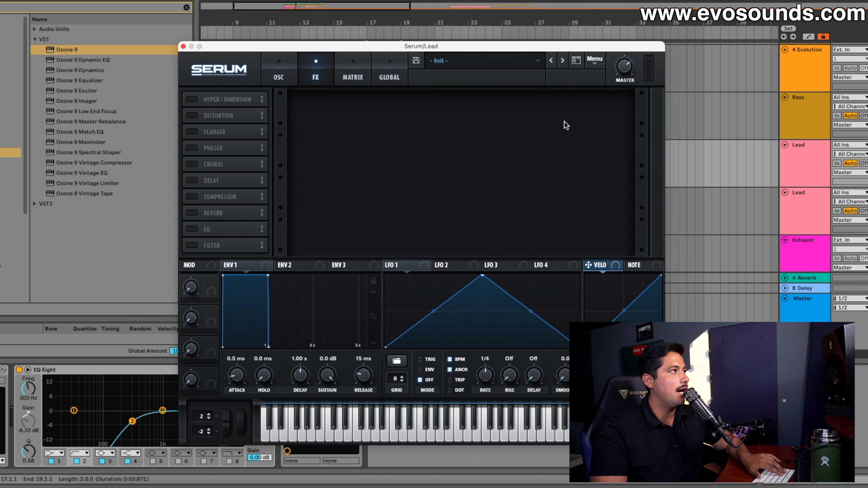
pyautogui.click(278, 76)
# - Turn off EQ Eight and LFOTool on the Lead track, moving the Serum window to keep everything accessible
pyautogui.moveTo(319, 51); pyautogui.dragTo(427, 88)
pyautogui.click(20, 369)
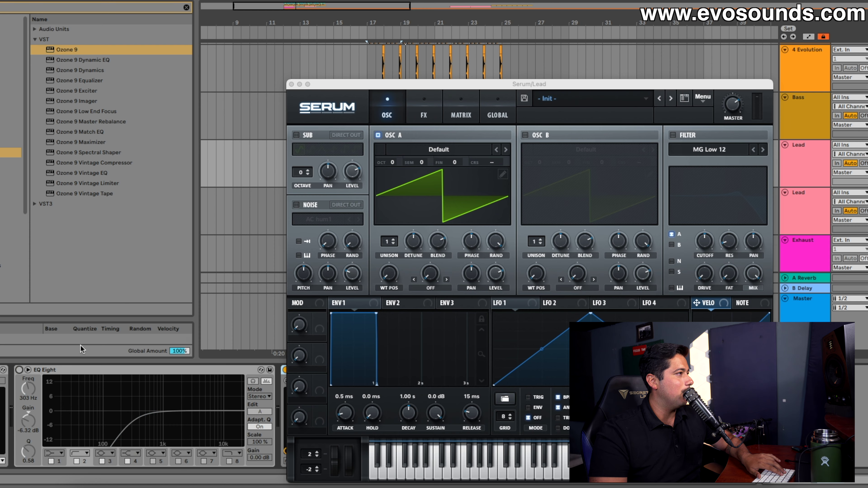
pyautogui.moveTo(354, 87); pyautogui.dragTo(458, 74)
pyautogui.click(284, 369)
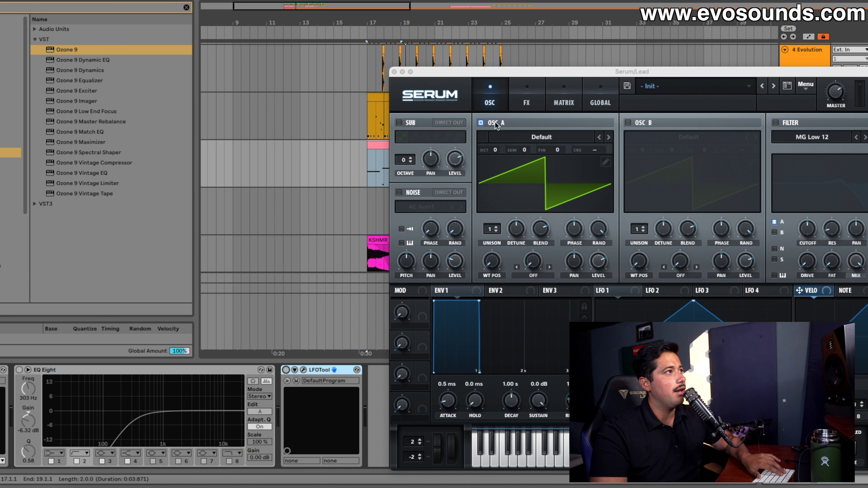
pyautogui.moveTo(516, 75); pyautogui.dragTo(280, 22)
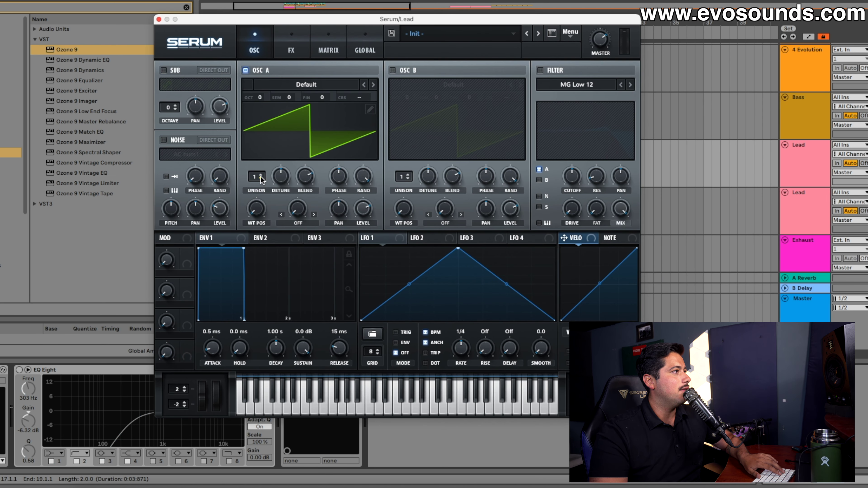
# - Set oscillator A to 5 unison voices and octave -1, and adjust its detune
pyautogui.moveTo(261, 178); pyautogui.dragTo(278, 161)
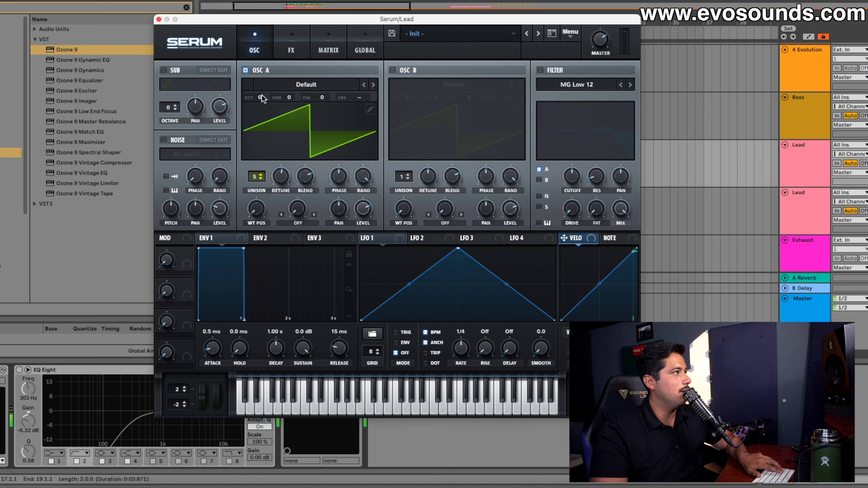
pyautogui.moveTo(261, 98); pyautogui.dragTo(263, 111)
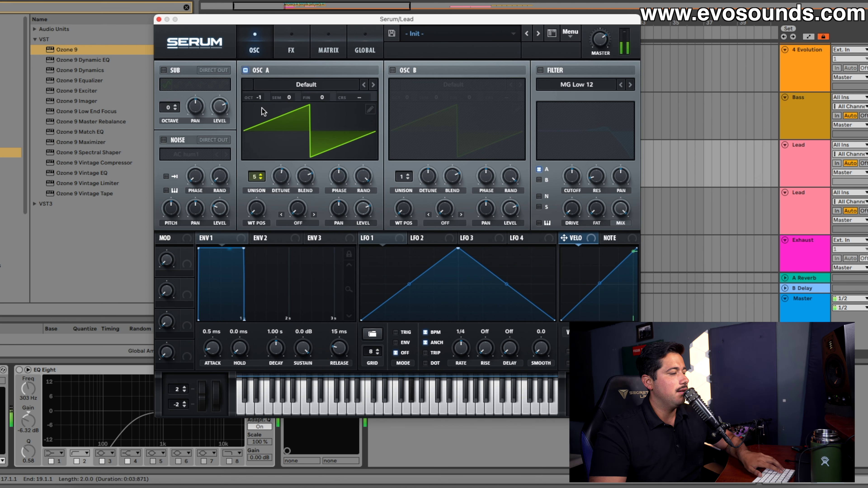
pyautogui.moveTo(282, 177); pyautogui.dragTo(283, 173)
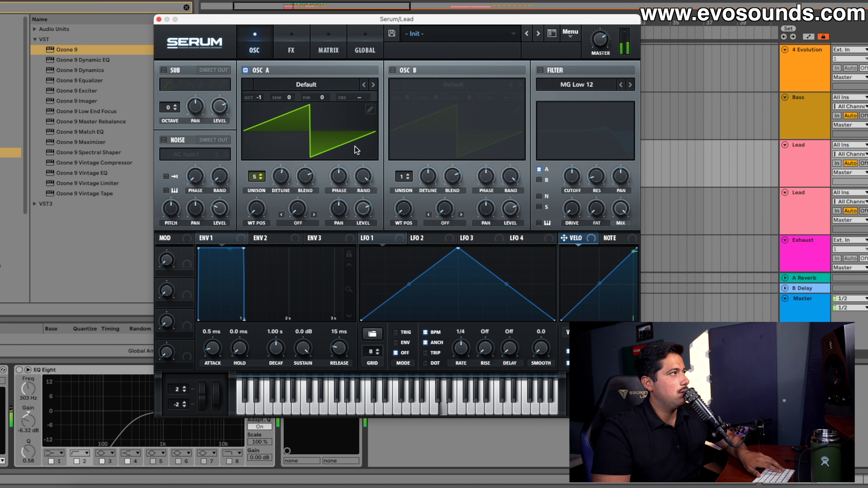
# - Enable oscillator B, give it 5 unison voices and lower its level
pyautogui.click(400, 69)
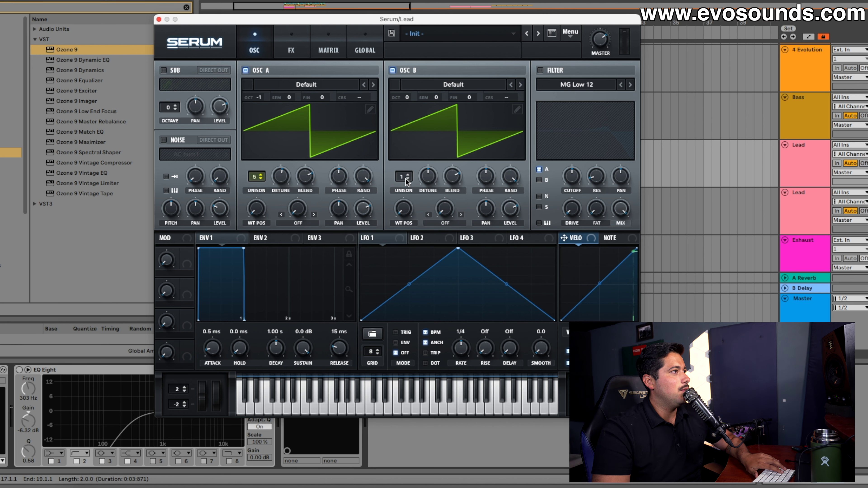
pyautogui.moveTo(406, 179)
pyautogui.mouseDown()
pyautogui.moveTo(416, 160)
pyautogui.moveTo(412, 169)
pyautogui.mouseUp()
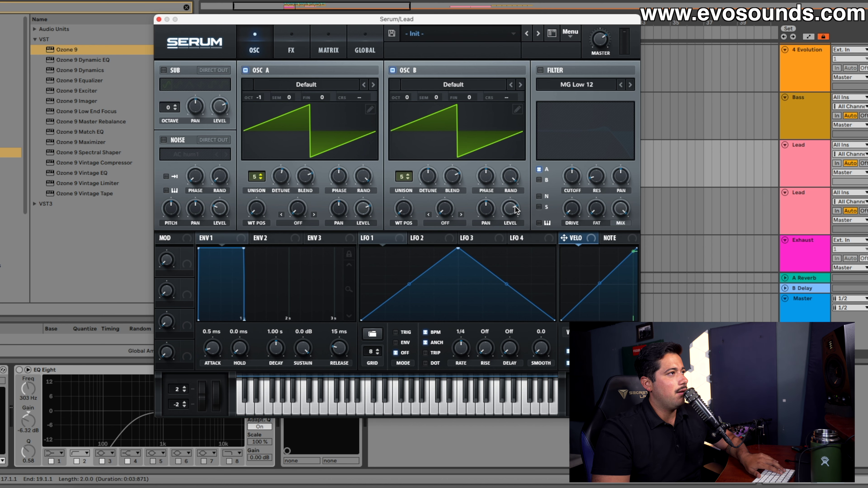
pyautogui.moveTo(515, 209); pyautogui.dragTo(498, 241)
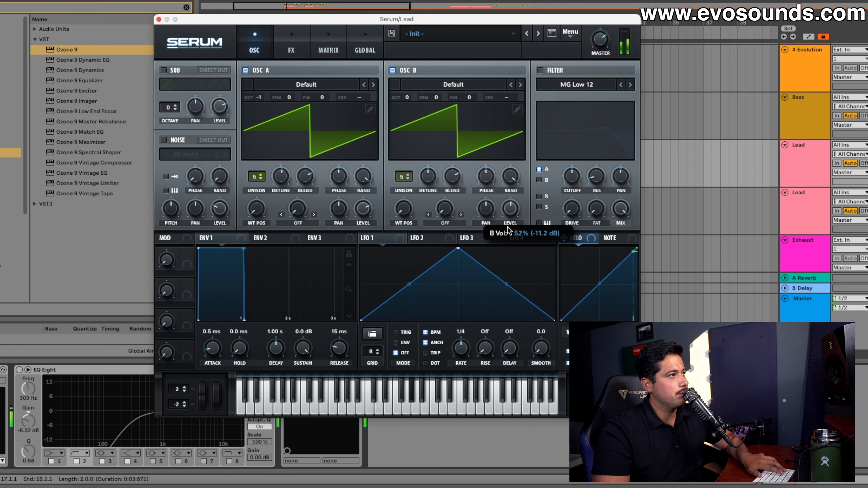
pyautogui.moveTo(507, 229); pyautogui.dragTo(500, 240)
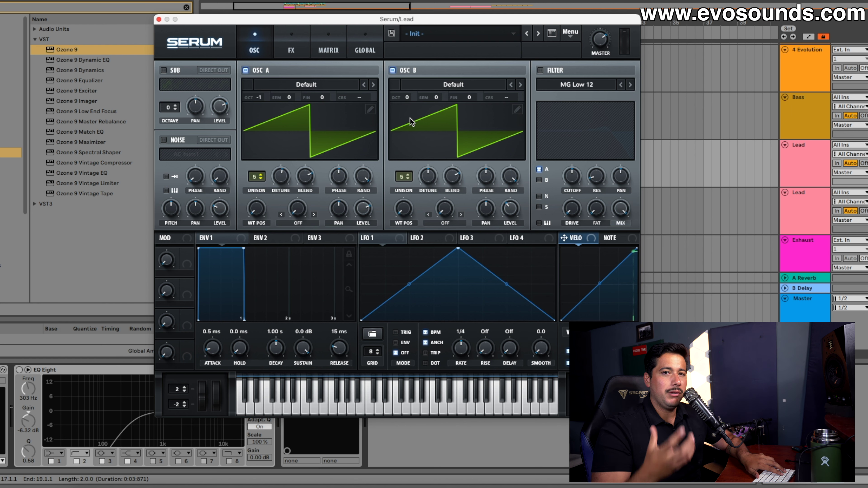
# - Enable the MG Low 18 filter for oscillators A and B, open up the cutoff and add some resonance
pyautogui.click(540, 71)
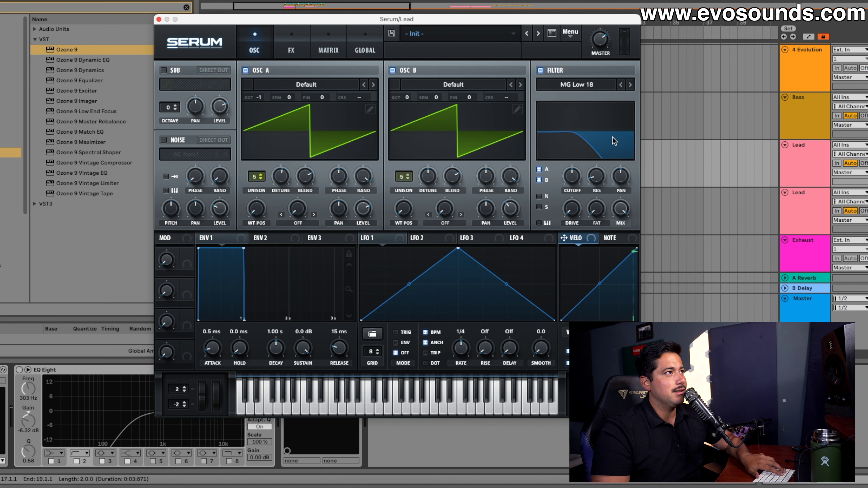
pyautogui.moveTo(571, 183)
pyautogui.mouseDown()
pyautogui.moveTo(607, 156)
pyautogui.moveTo(563, 195)
pyautogui.mouseUp()
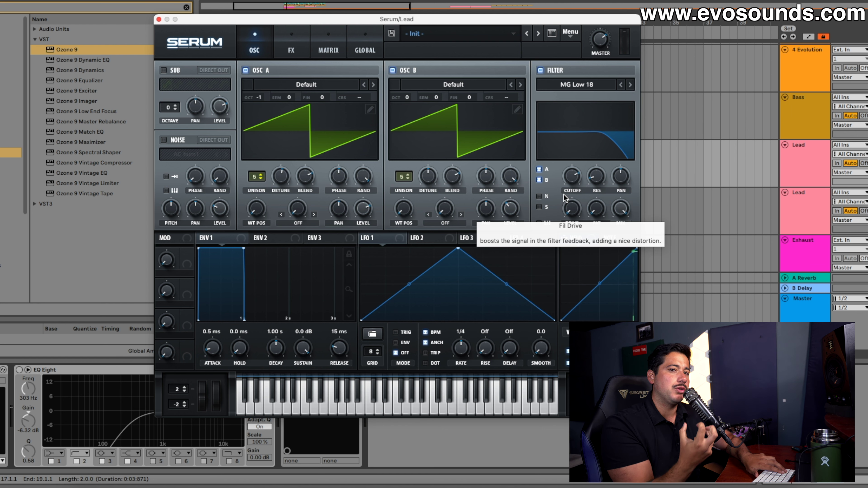
pyautogui.moveTo(589, 179)
pyautogui.mouseDown()
pyautogui.moveTo(595, 165)
pyautogui.moveTo(579, 176)
pyautogui.mouseUp()
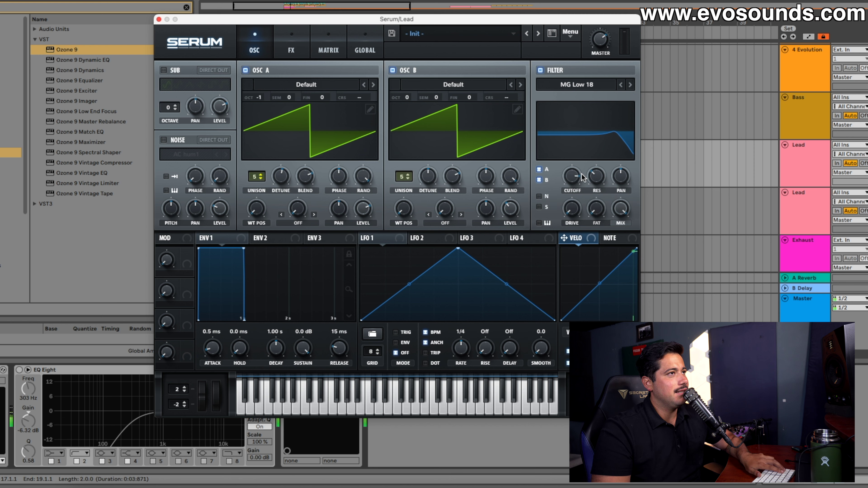
pyautogui.press('space')
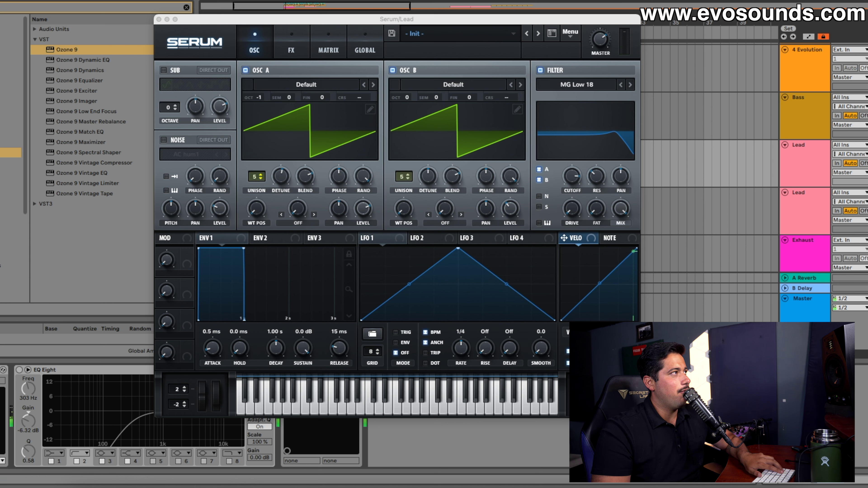
# - Enable the noise oscillator with the Analog BrightWhite sample, route noise and sub through the filter and fine-tune the cutoff
pyautogui.click(205, 155)
pyautogui.moveTo(205, 168)
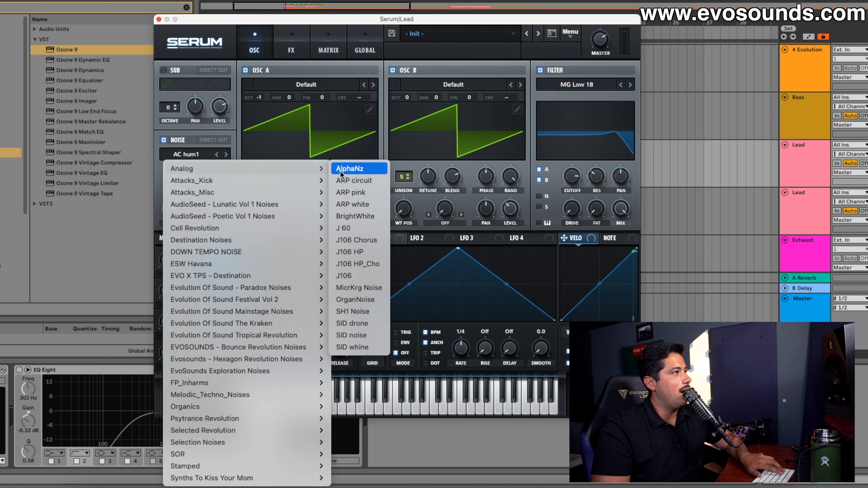
pyautogui.click(358, 216)
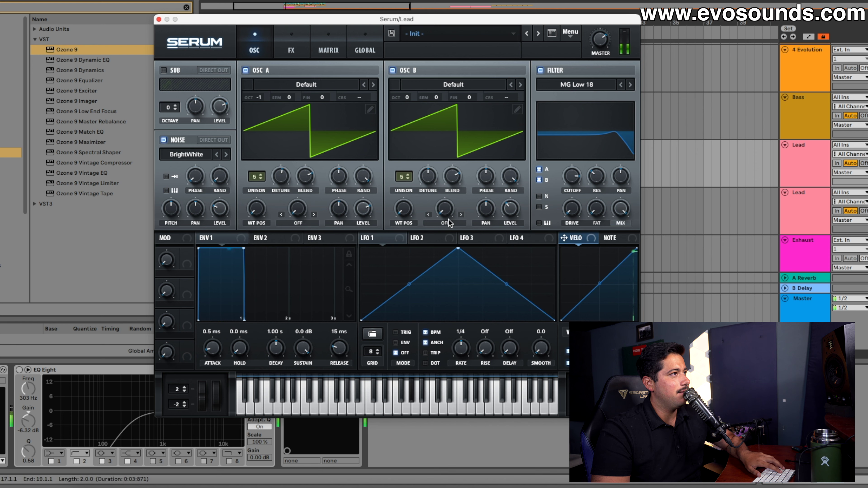
pyautogui.moveTo(570, 184)
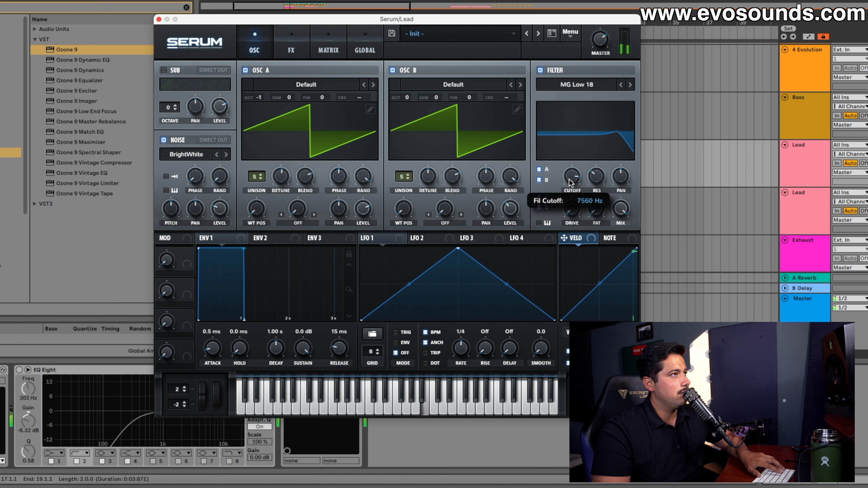
pyautogui.moveTo(569, 179); pyautogui.dragTo(570, 178)
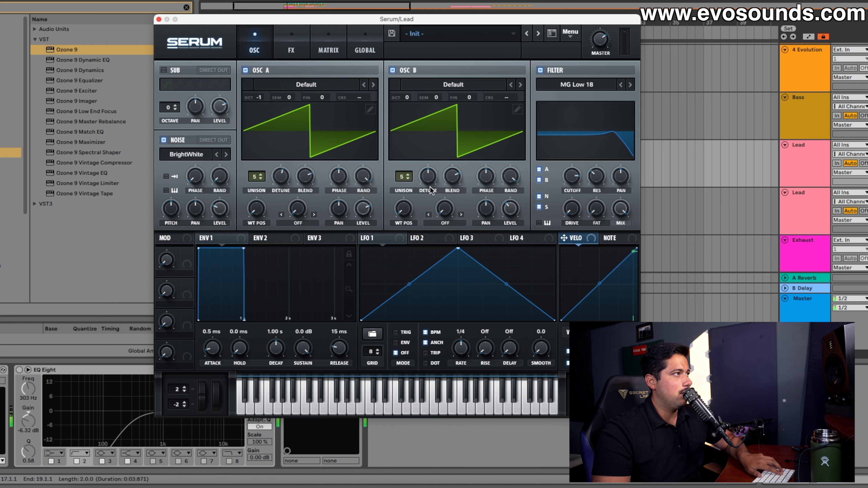
# - Adjust oscillator B's detune and lower its level to 40%
pyautogui.moveTo(436, 176)
pyautogui.moveTo(434, 173); pyautogui.dragTo(430, 182)
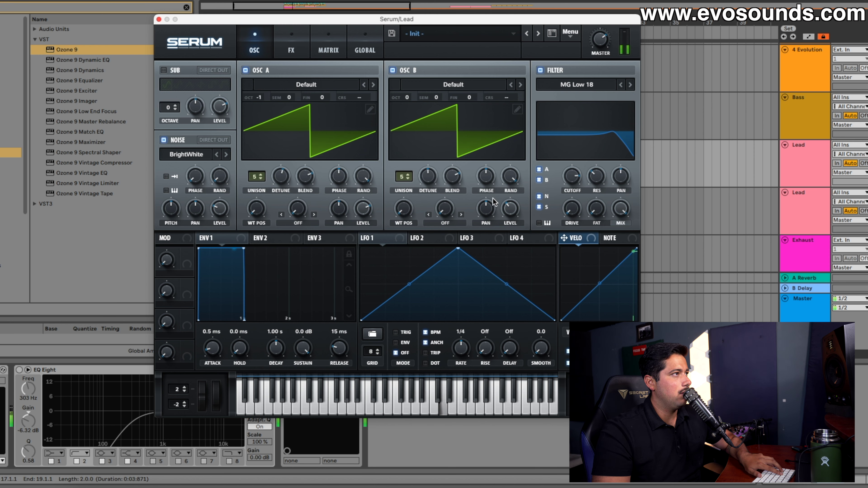
pyautogui.moveTo(508, 206); pyautogui.dragTo(500, 244)
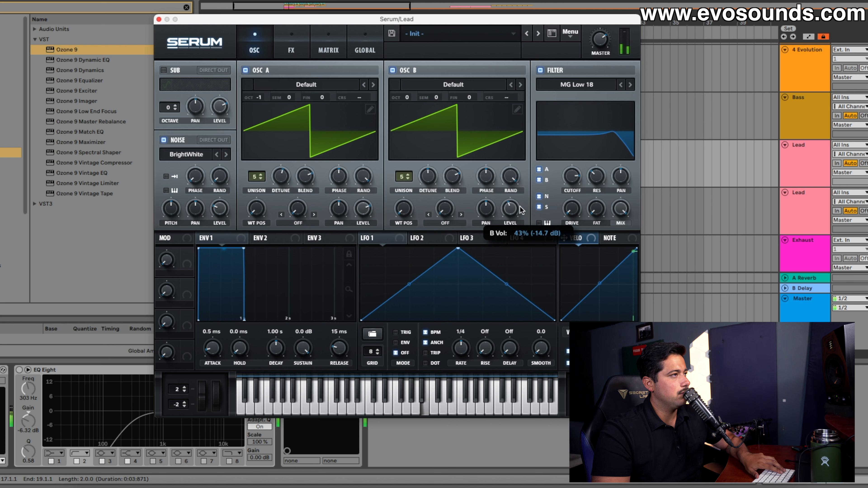
pyautogui.moveTo(522, 209); pyautogui.dragTo(520, 213)
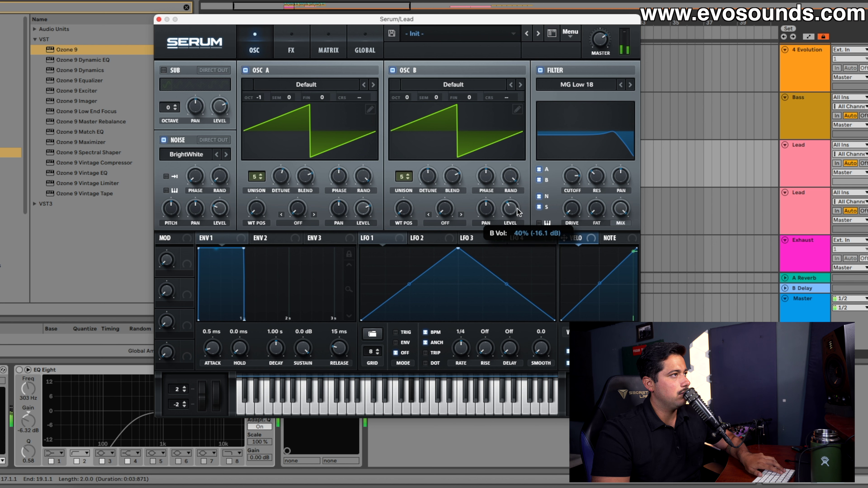
# - Enable the Tube distortion effect and raise its drive
pyautogui.click(292, 48)
pyautogui.click(168, 89)
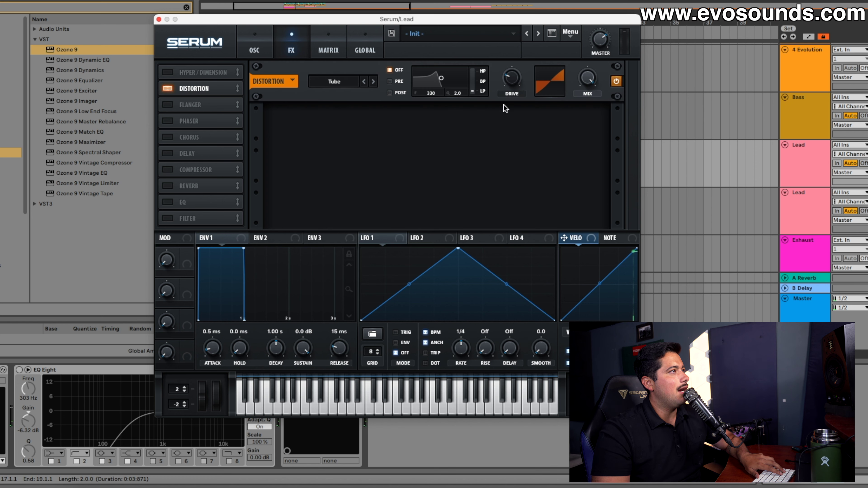
pyautogui.moveTo(528, 31); pyautogui.dragTo(519, 36)
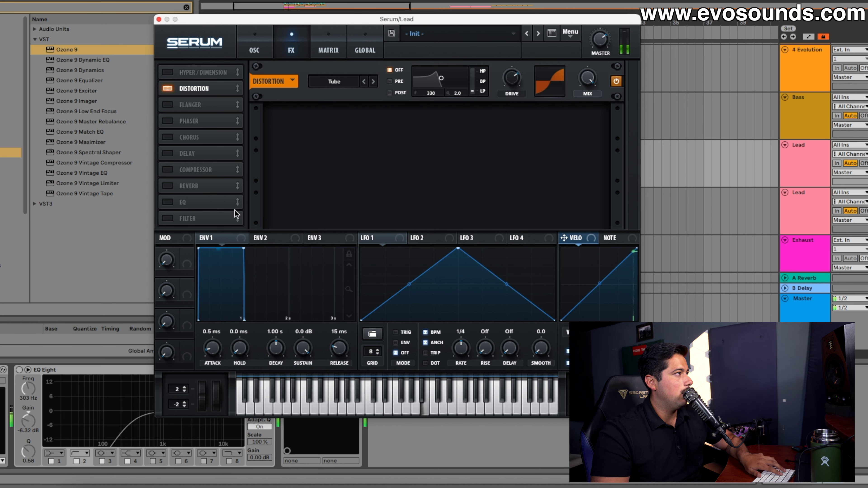
# - Enable the Hall reverb, raise its wet mix to 79% and adjust the spin rate and spin depth
pyautogui.click(167, 186)
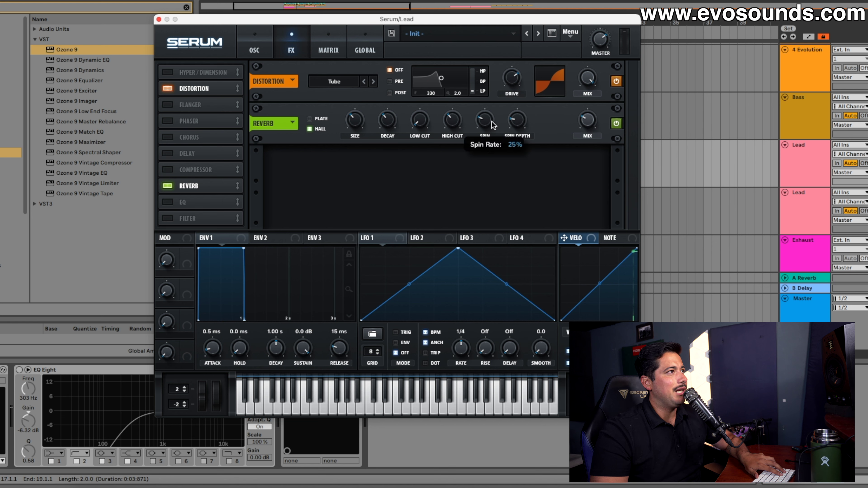
pyautogui.moveTo(488, 127)
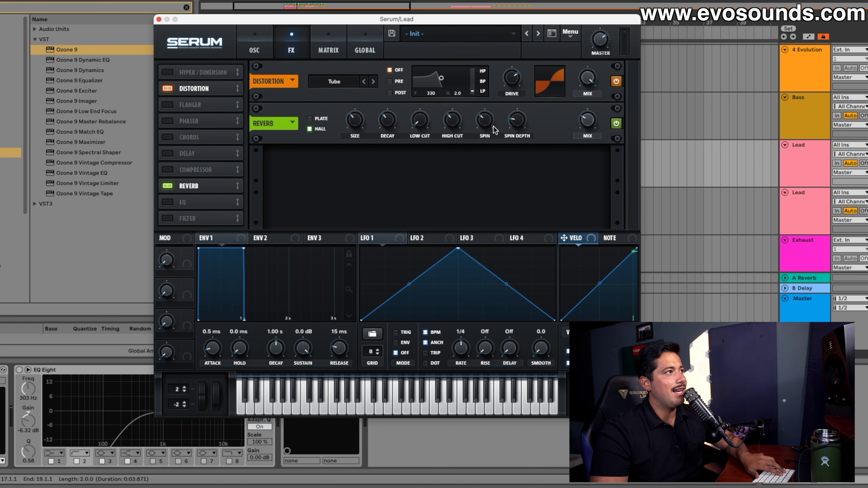
pyautogui.moveTo(493, 125); pyautogui.dragTo(523, 115)
pyautogui.moveTo(595, 130); pyautogui.dragTo(595, 113)
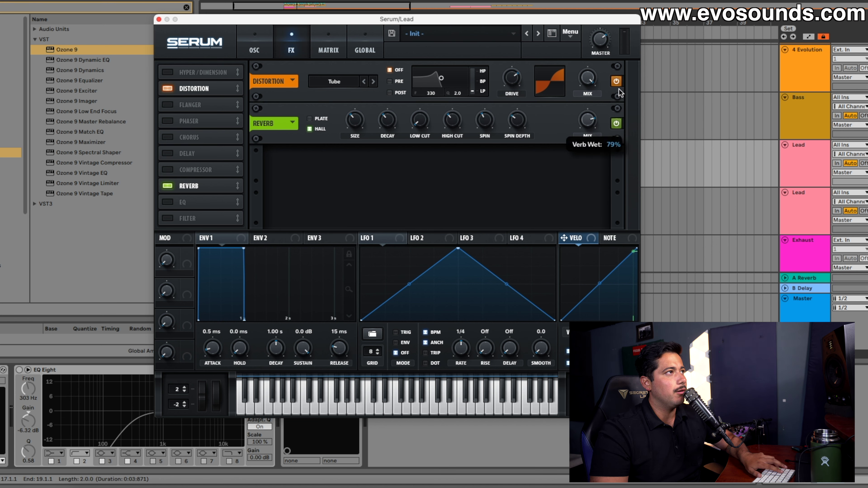
pyautogui.moveTo(489, 122); pyautogui.dragTo(521, 108)
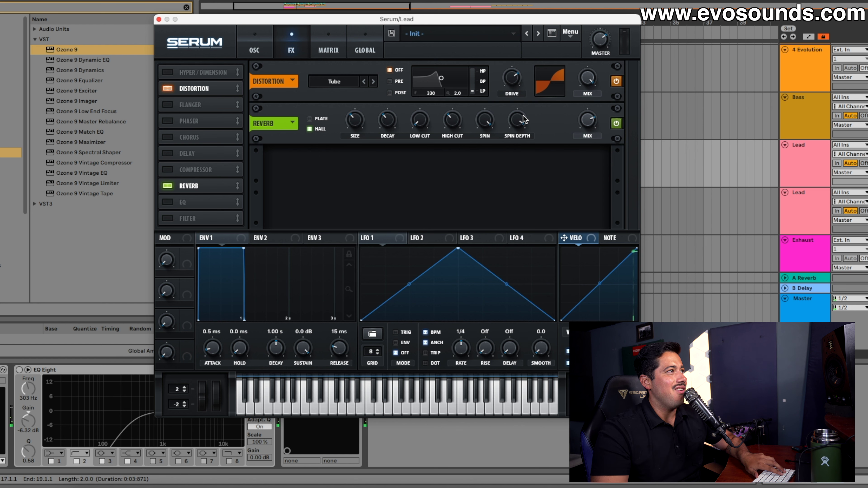
pyautogui.moveTo(485, 116); pyautogui.dragTo(486, 181)
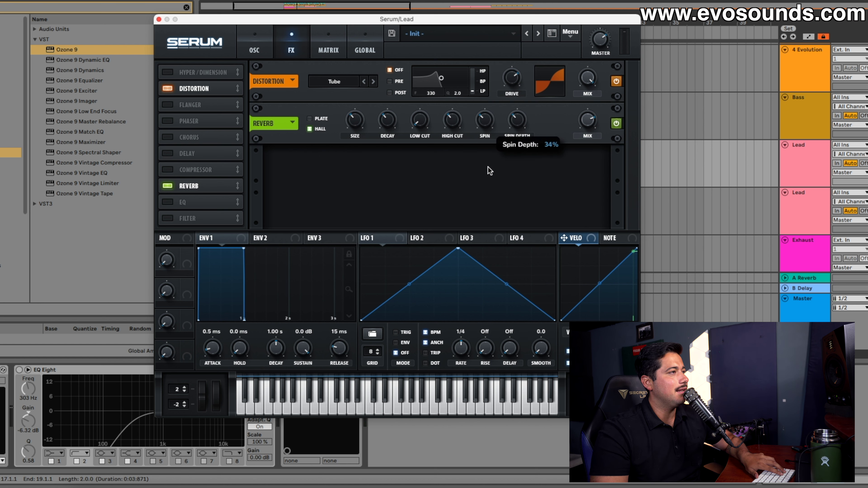
pyautogui.moveTo(484, 127); pyautogui.dragTo(482, 143)
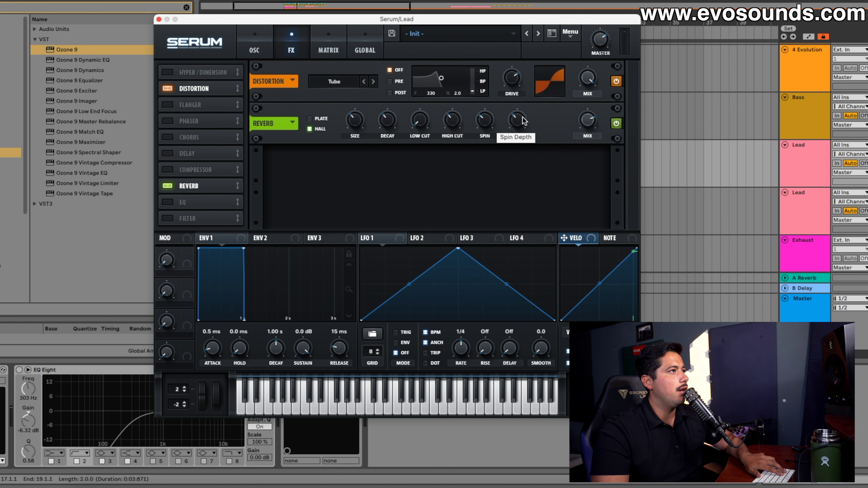
# - Rebalance the reverb with more spin depth, a lower mix and a higher low cut, comparing the sound with it bypassed
pyautogui.moveTo(517, 121); pyautogui.dragTo(529, 90)
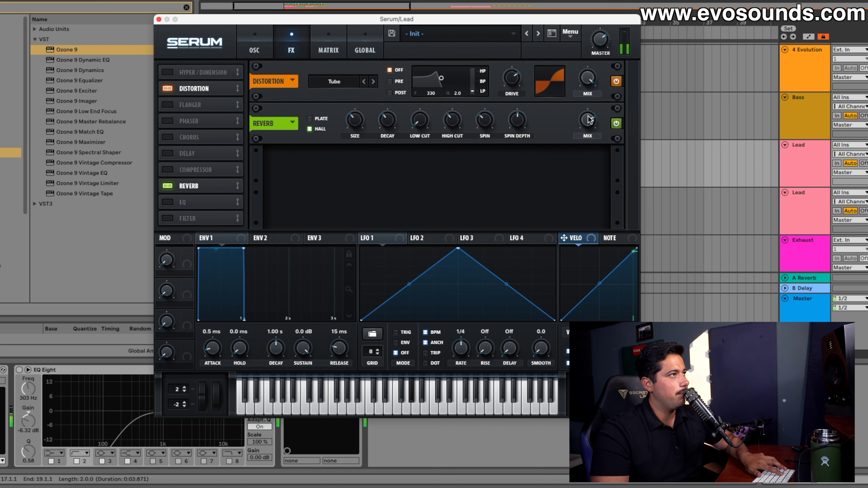
pyautogui.moveTo(587, 119); pyautogui.dragTo(576, 151)
pyautogui.moveTo(525, 128); pyautogui.dragTo(527, 123)
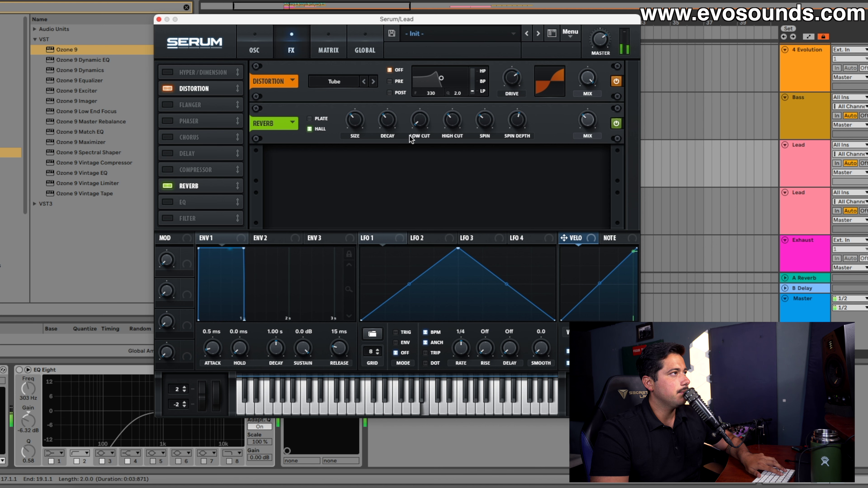
pyautogui.moveTo(416, 127); pyautogui.dragTo(456, 91)
pyautogui.click(167, 186)
pyautogui.click(168, 186)
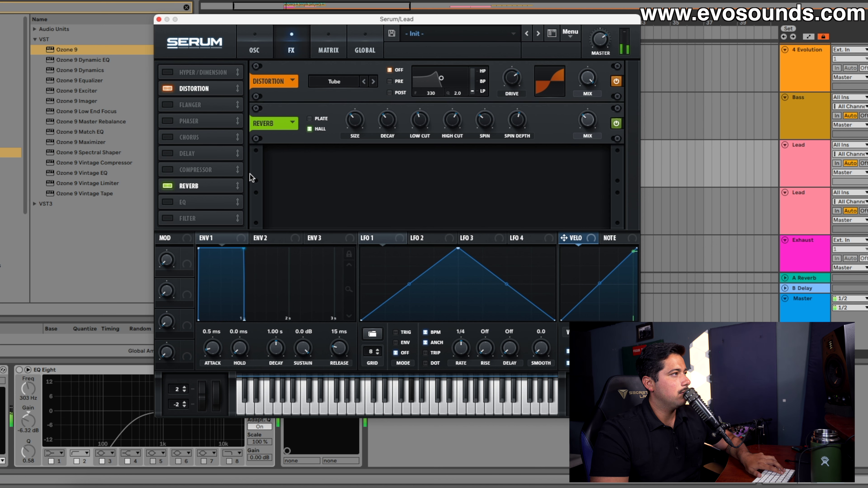
# - Turn on the EQ Eight on the Lead track and audition the lead through it
pyautogui.moveTo(219, 22); pyautogui.dragTo(340, 21)
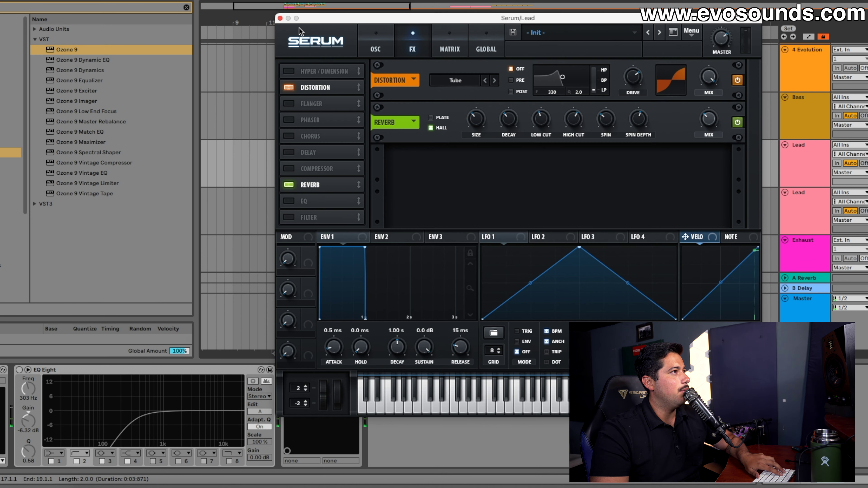
pyautogui.click(280, 18)
pyautogui.click(19, 369)
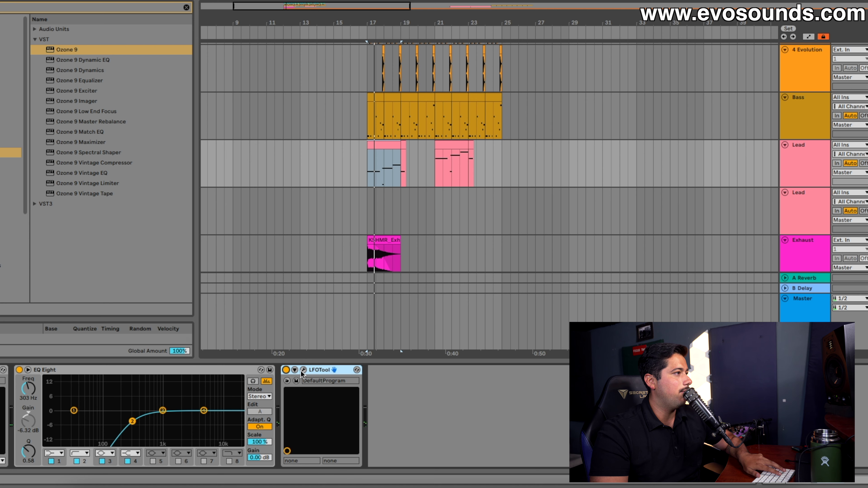
pyautogui.press('space')
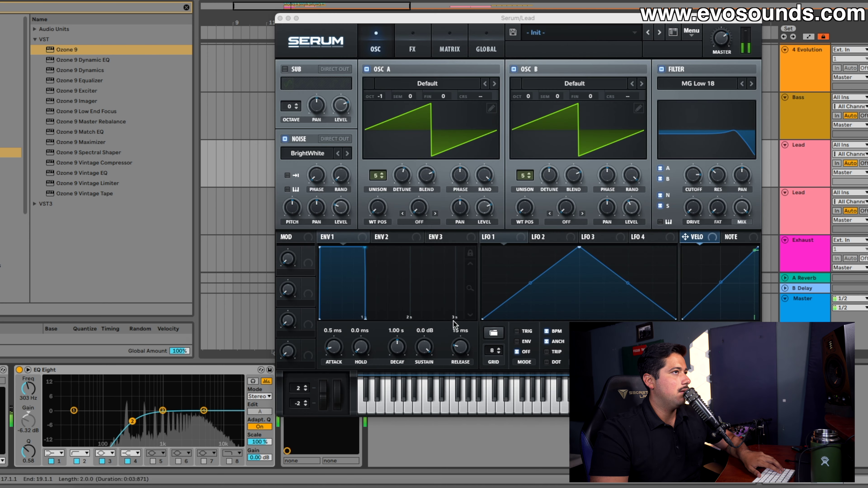
pyautogui.press('space')
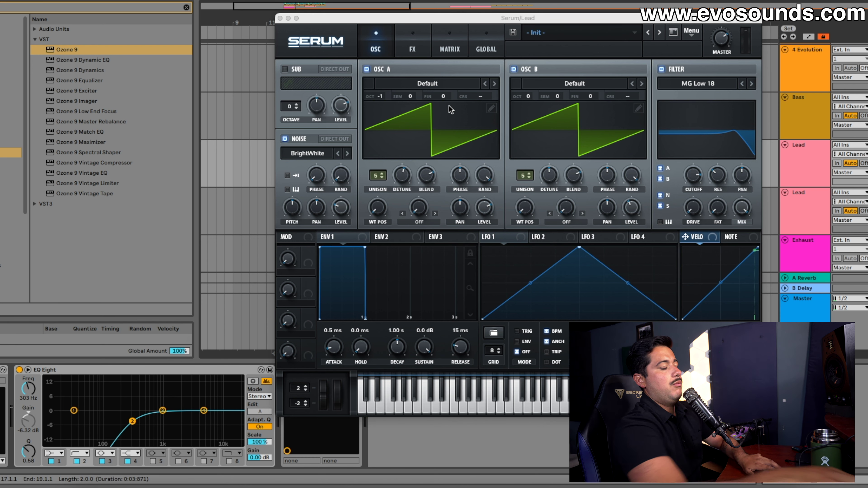
# - Fine-tune the noise oscillator's level and the MG Low 18 filter cutoff while the lead plays
pyautogui.click(339, 215)
pyautogui.press('space')
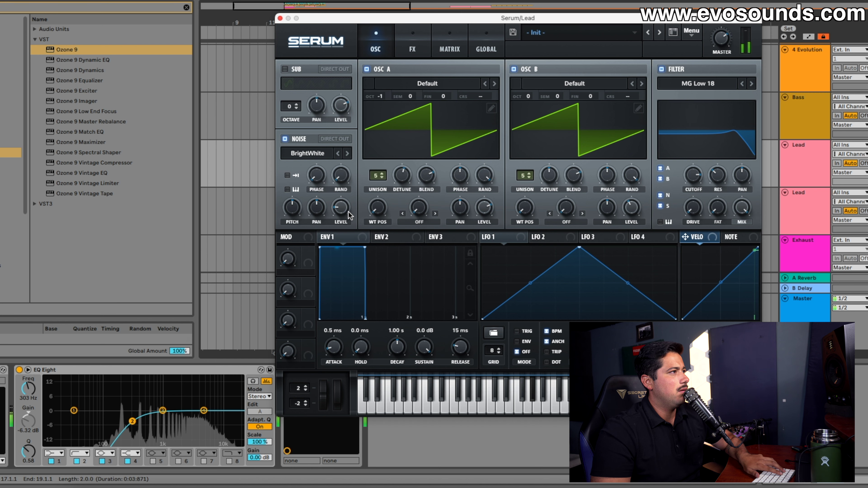
pyautogui.moveTo(348, 212)
pyautogui.mouseDown()
pyautogui.moveTo(339, 228)
pyautogui.moveTo(343, 203)
pyautogui.mouseUp()
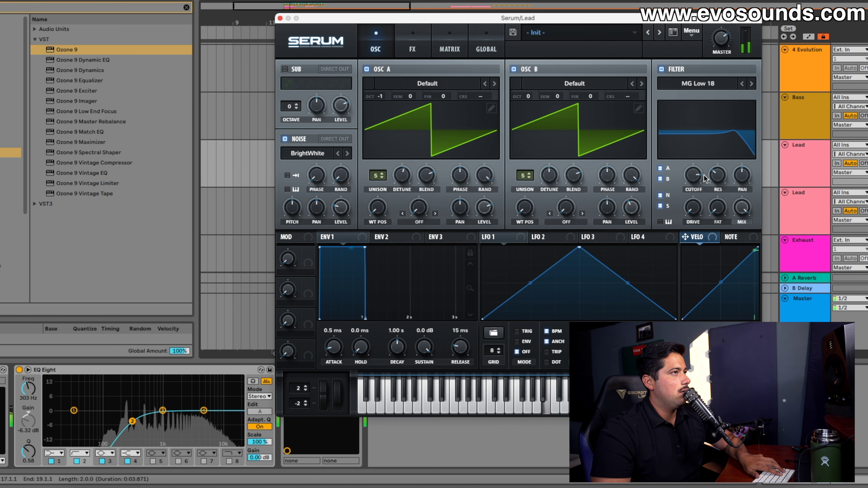
pyautogui.moveTo(695, 178); pyautogui.dragTo(696, 181)
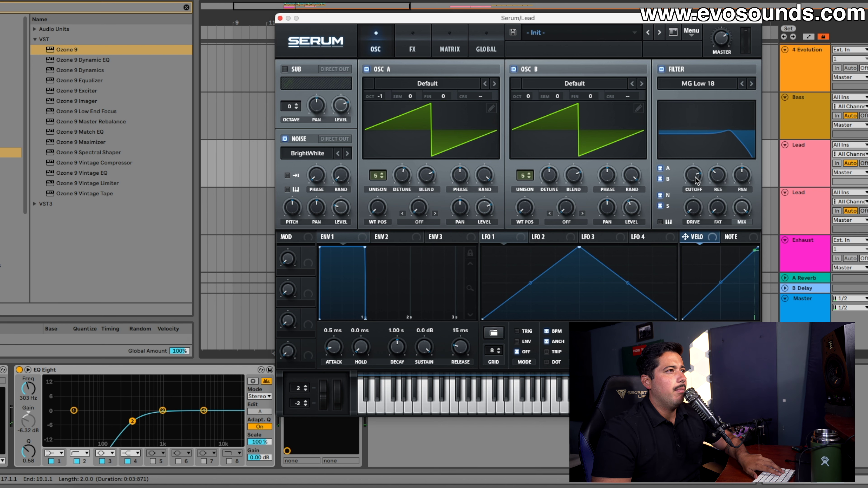
pyautogui.moveTo(696, 182); pyautogui.dragTo(695, 182)
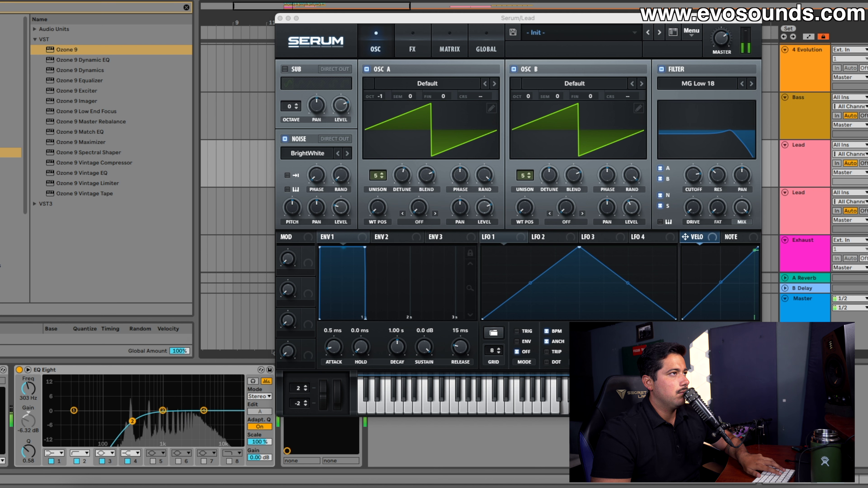
pyautogui.click(711, 170)
pyautogui.press('space')
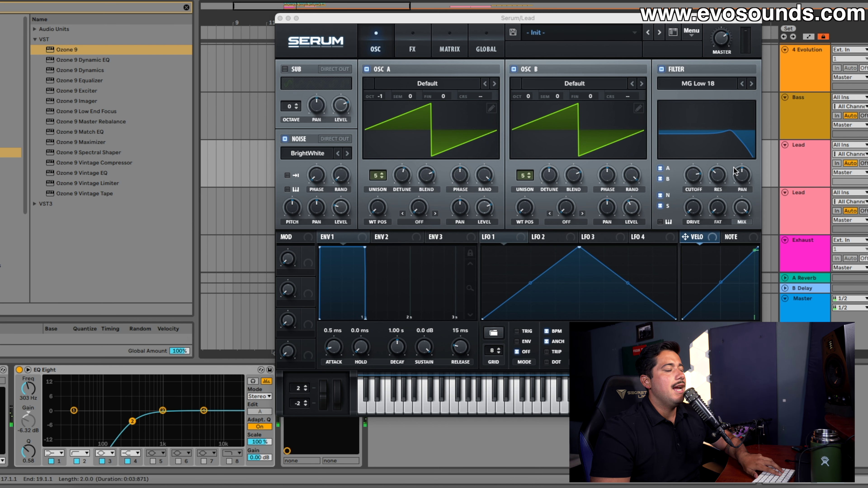
# - Change the filter type to Band 12 and adjust its cutoff to about 1473 Hz
pyautogui.click(694, 86)
pyautogui.moveTo(704, 97)
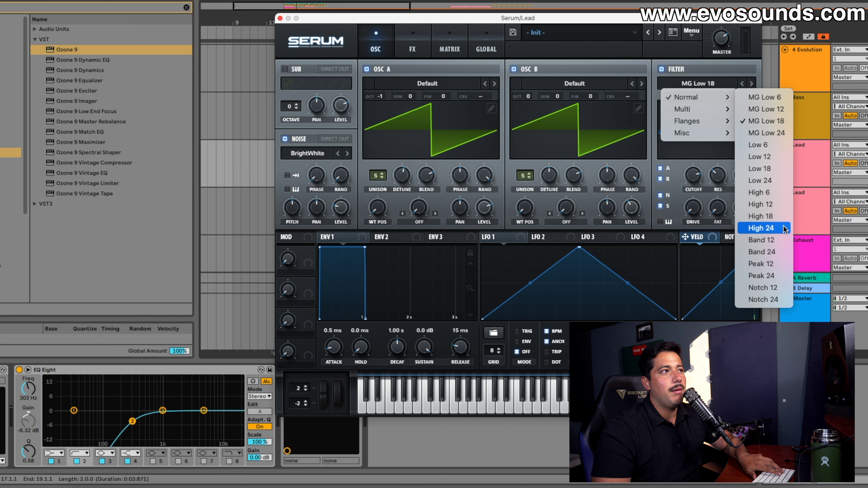
pyautogui.click(769, 244)
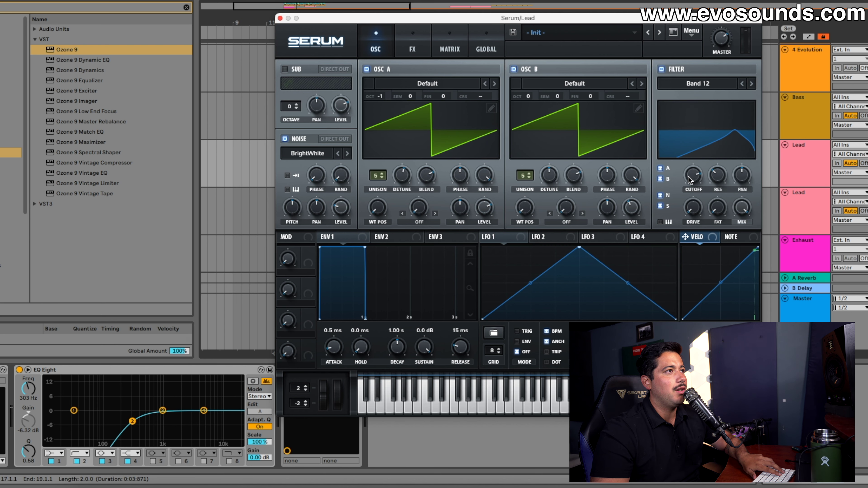
pyautogui.moveTo(681, 187)
pyautogui.moveTo(712, 179); pyautogui.dragTo(690, 180)
pyautogui.scroll(5, 694, 181)
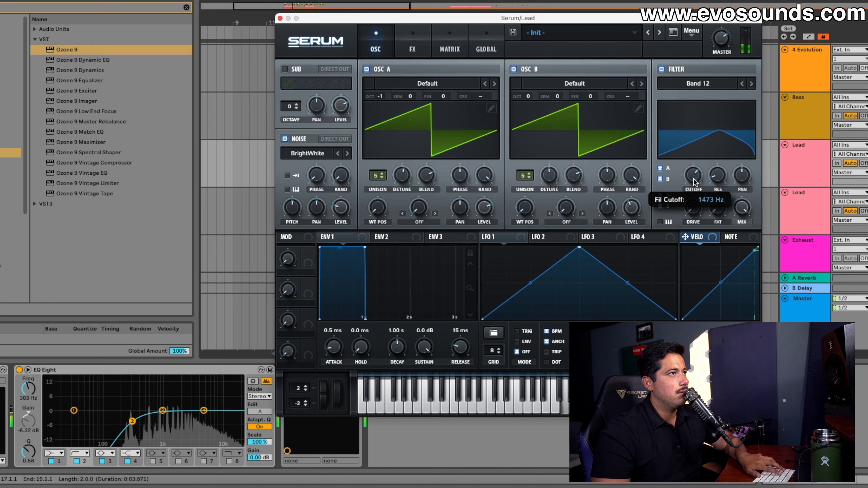
# - Try an EQ effect with a peak boost of about 7.1 dB on its high band, and switch it back off
pyautogui.click(419, 45)
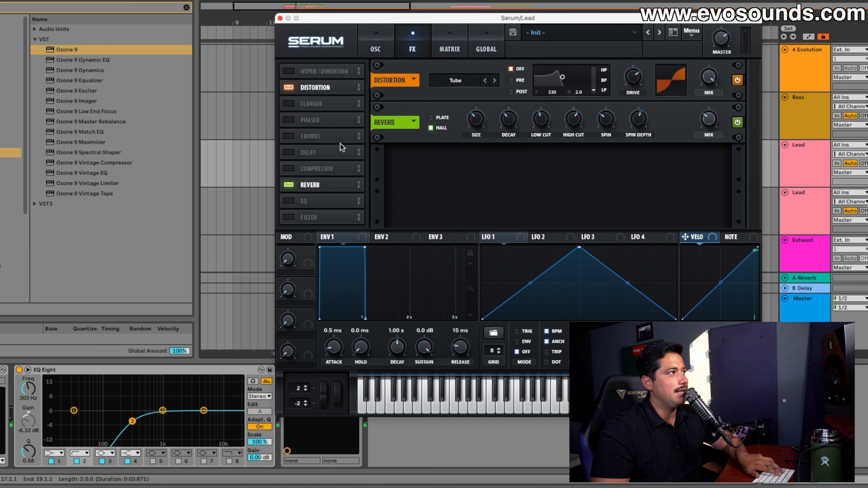
pyautogui.click(288, 200)
pyautogui.click(588, 165)
pyautogui.moveTo(677, 163); pyautogui.dragTo(612, 176)
pyautogui.press('space')
pyautogui.moveTo(661, 161); pyautogui.dragTo(657, 168)
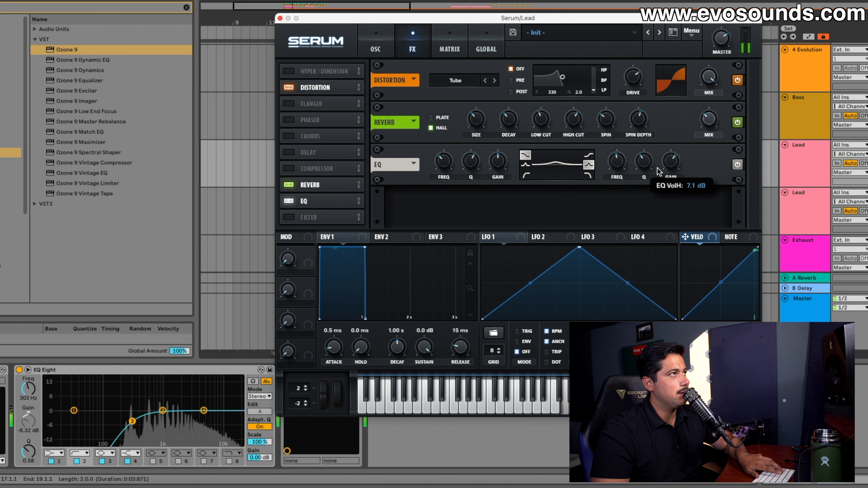
pyautogui.click(288, 201)
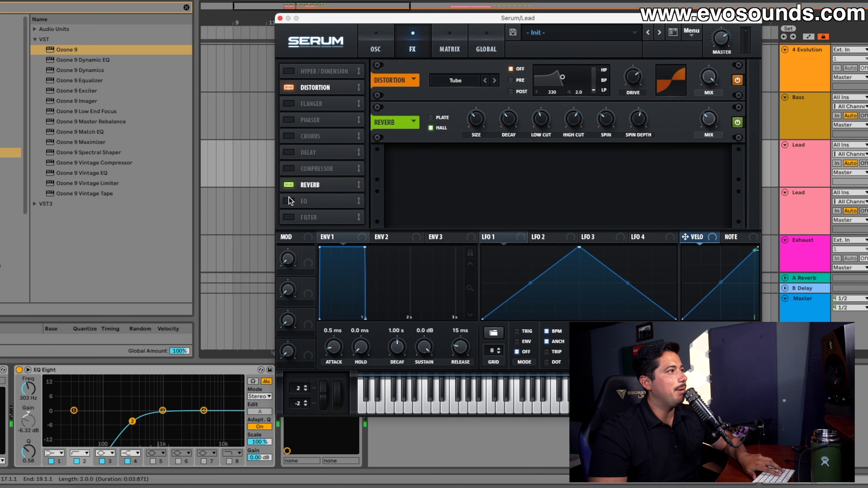
# - Loop the second Lead clip at bar 21 and fine-tune the noise oscillator's level during playback
pyautogui.click(374, 46)
pyautogui.click(280, 18)
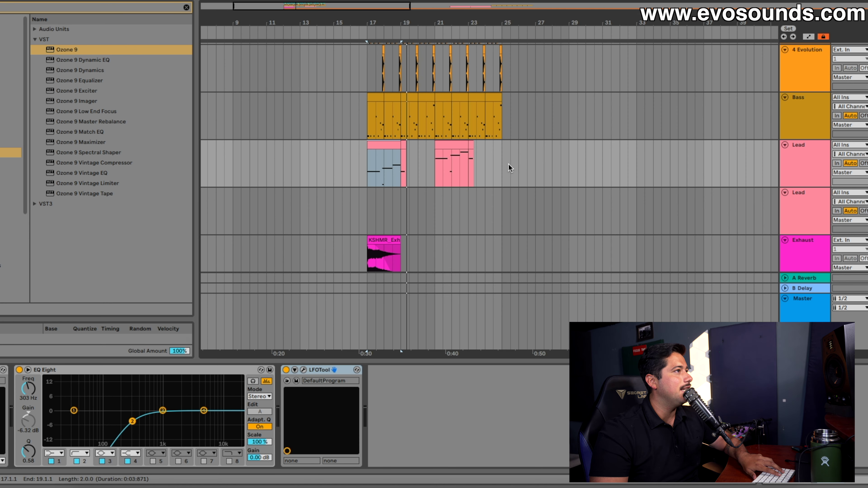
pyautogui.click(451, 145)
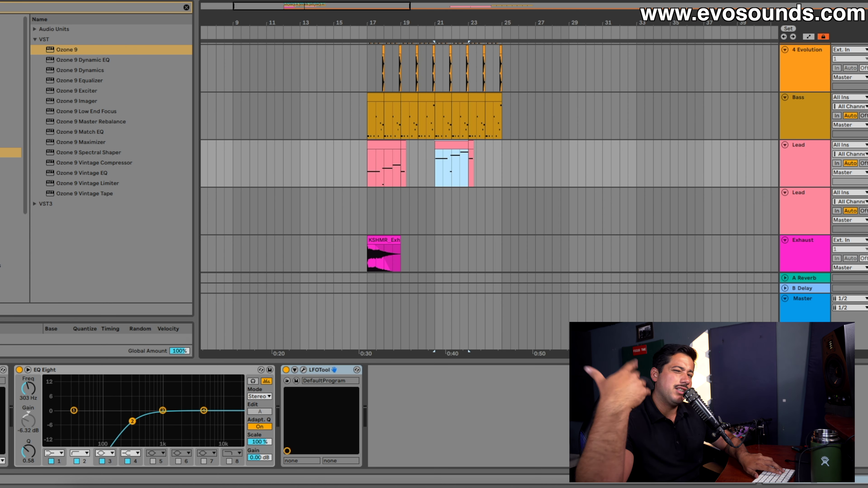
pyautogui.press('space')
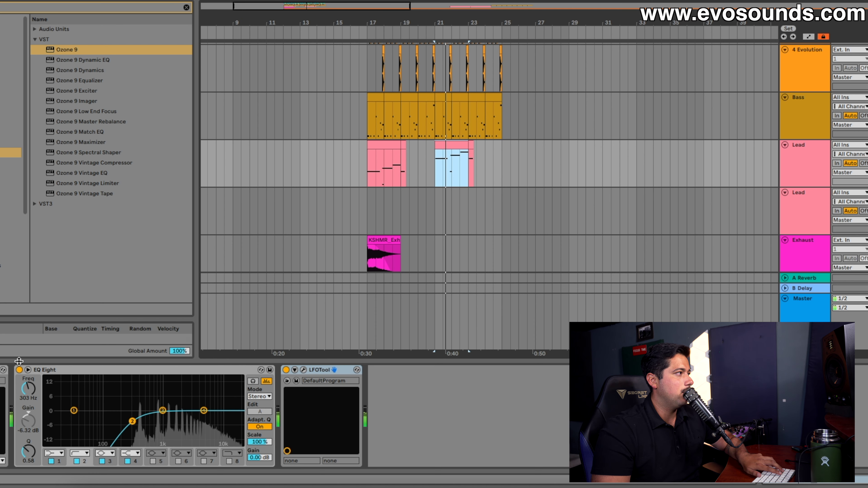
pyautogui.press('super+alt+p')
pyautogui.moveTo(337, 216); pyautogui.dragTo(335, 216)
pyautogui.press('space')
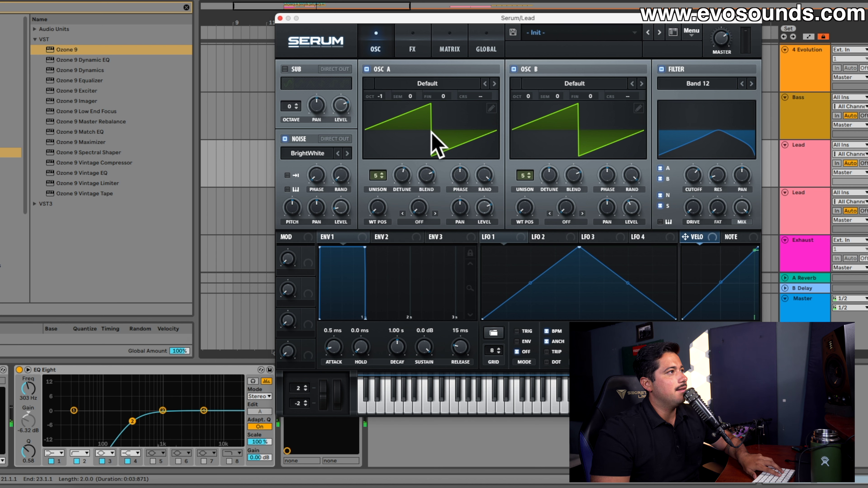
# - Set the unison to 9 voices on oscillator A and 8 on oscillator B, and close the lead's Serum window
pyautogui.moveTo(374, 176); pyautogui.dragTo(374, 172)
pyautogui.scroll(3, 375, 176)
pyautogui.scroll(3, 525, 175)
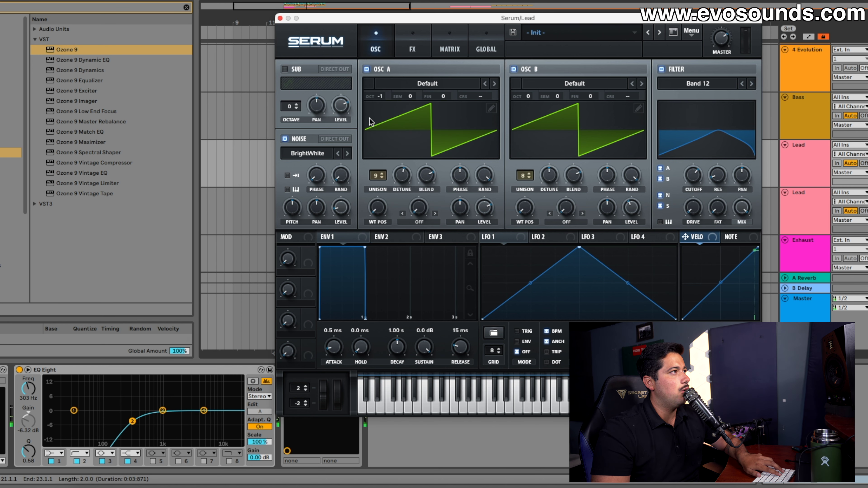
pyautogui.moveTo(330, 21); pyautogui.dragTo(424, 84)
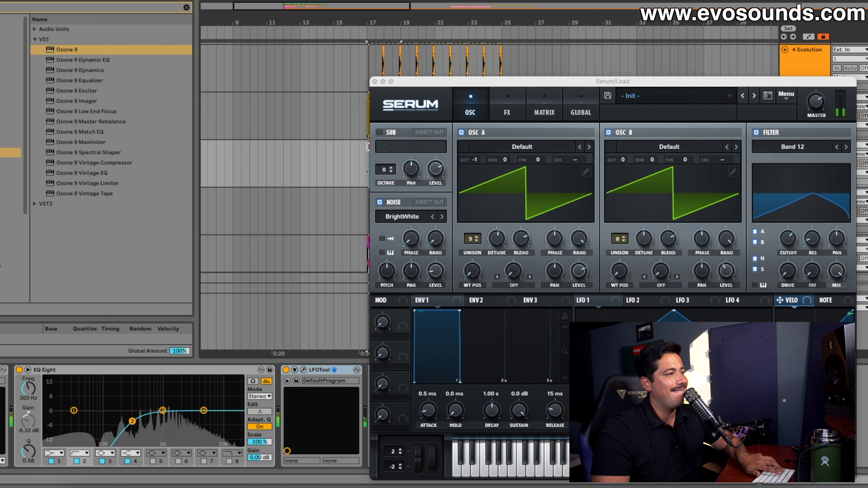
pyautogui.click(374, 81)
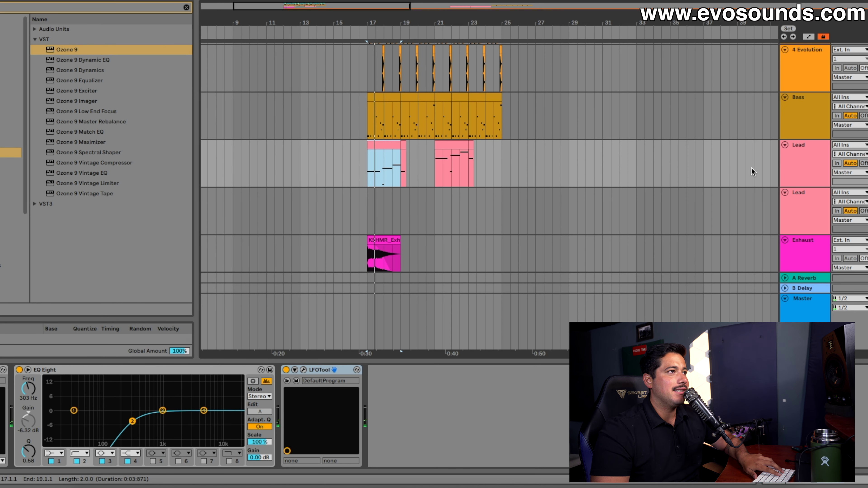
# - Select the Bass track, switch off its LFOTool and show its Serum window
pyautogui.click(800, 117)
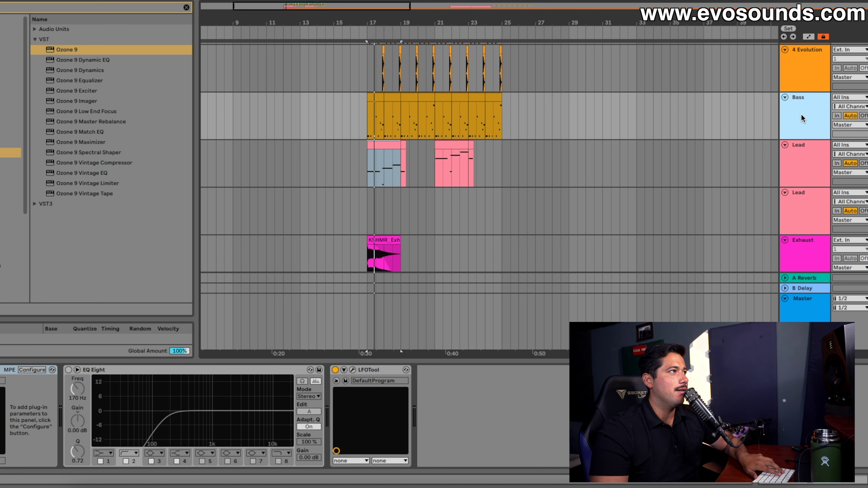
pyautogui.scroll(5, 801, 118)
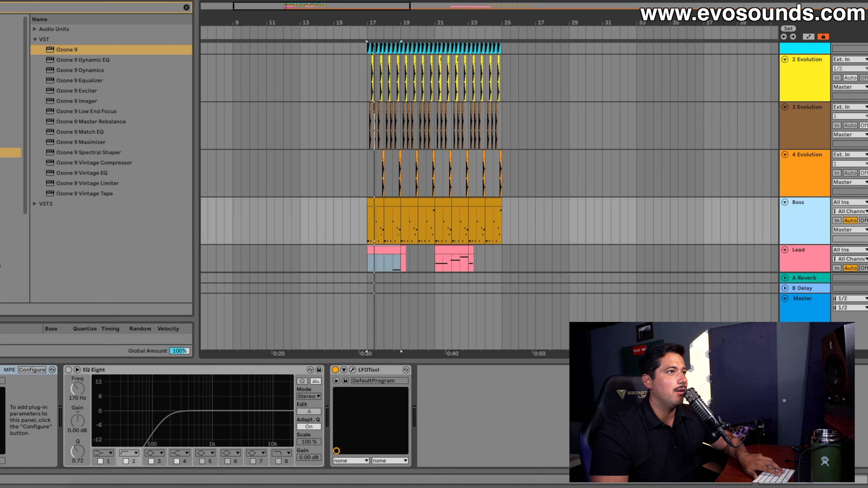
pyautogui.click(675, 268)
pyautogui.click(335, 370)
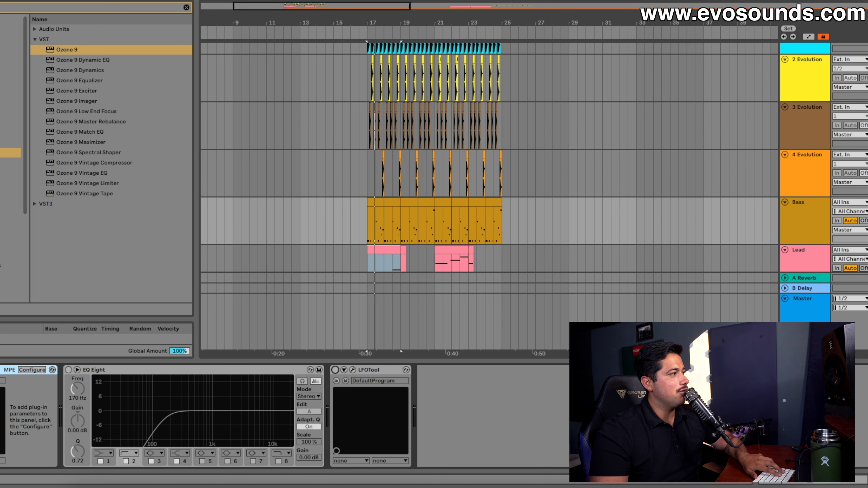
pyautogui.press('super+alt+p')
# - Initialize the Serum preset, load the analog Jno wavetable into oscillator A and raise its wavetable position to the open, curved waveform
pyautogui.click(456, 3)
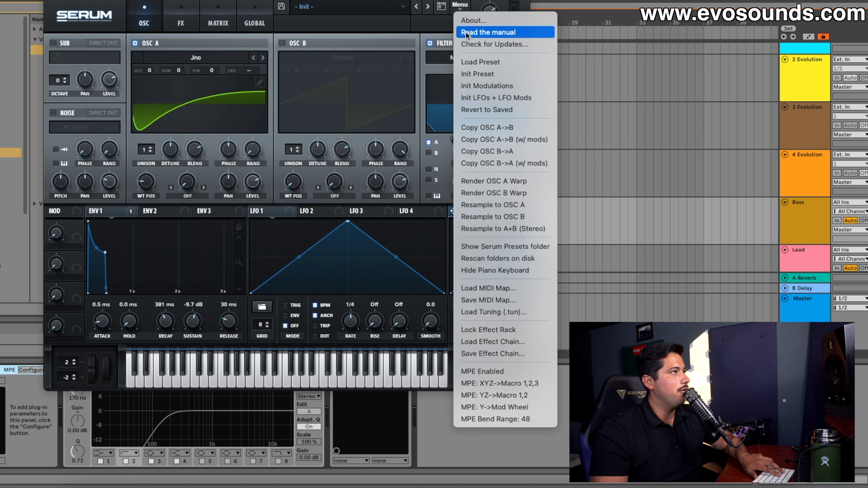
pyautogui.click(490, 74)
pyautogui.click(177, 57)
pyautogui.moveTo(177, 70)
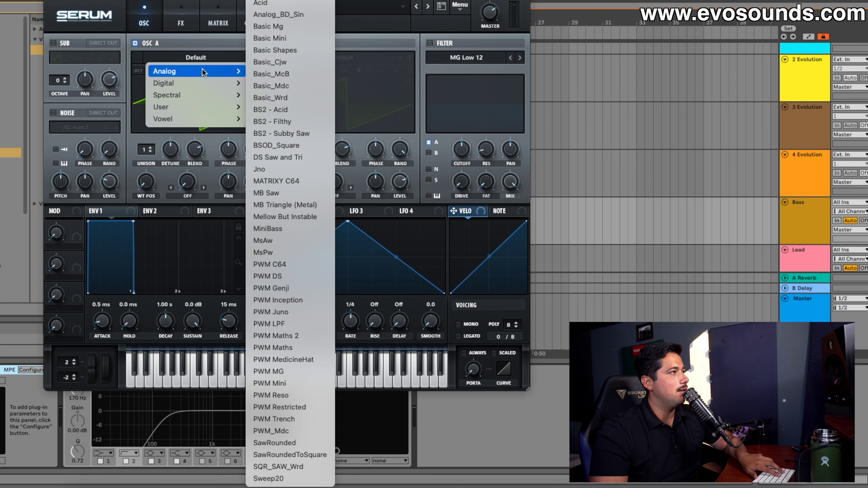
pyautogui.click(299, 173)
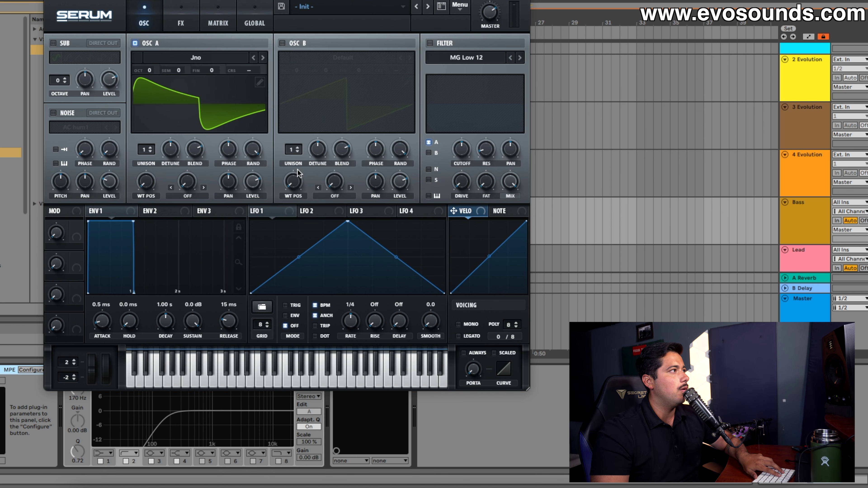
pyautogui.moveTo(140, 187); pyautogui.dragTo(145, 171)
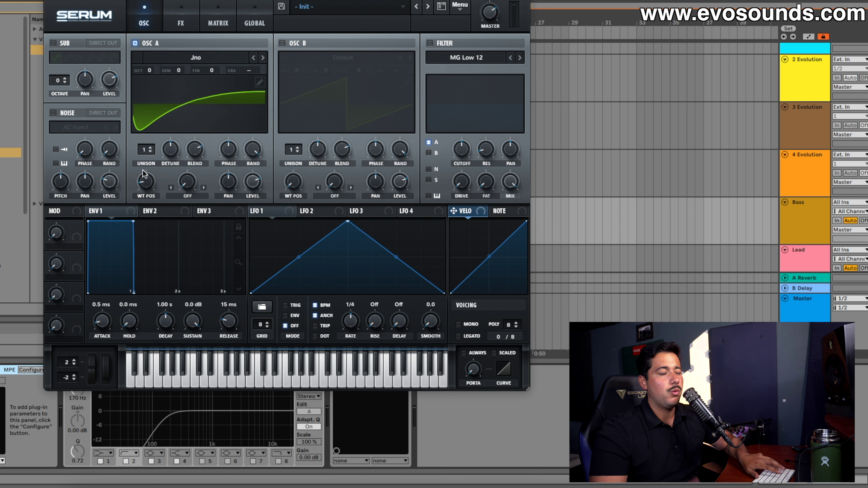
pyautogui.press('a')
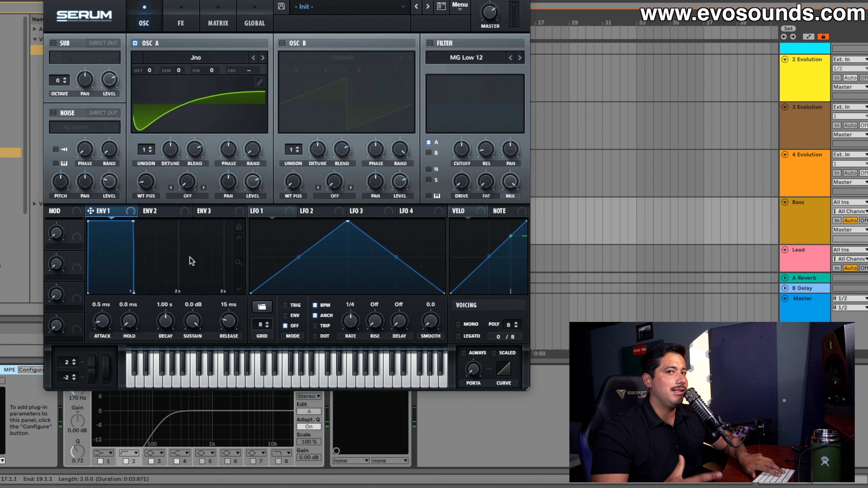
# - Adjust oscillator A's phase settings and set its random phase to 0%
pyautogui.moveTo(229, 143); pyautogui.dragTo(216, 164)
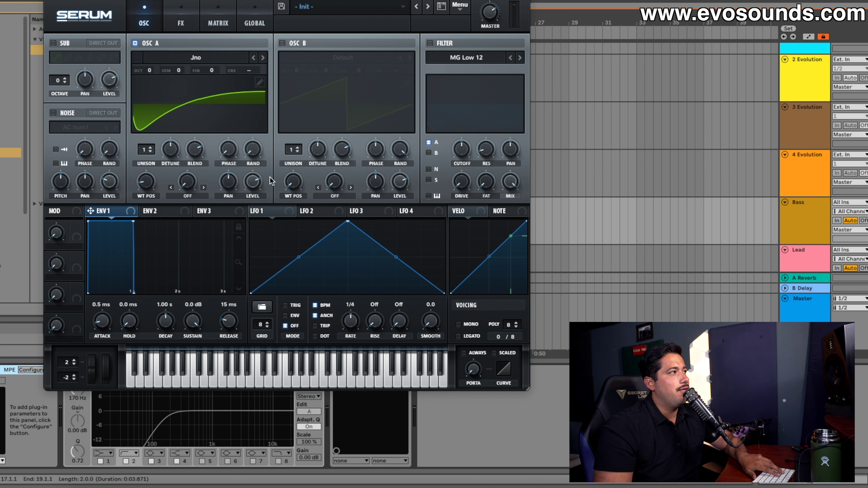
pyautogui.moveTo(256, 153); pyautogui.dragTo(334, 92)
pyautogui.moveTo(228, 154); pyautogui.dragTo(265, 119)
pyautogui.moveTo(253, 149); pyautogui.dragTo(206, 230)
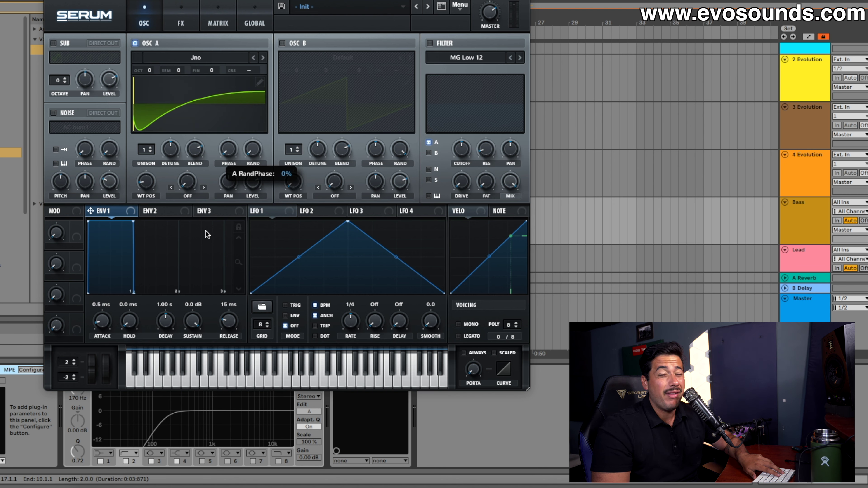
# - Enable the MG Low 12 filter with a lowered cutoff, and modulate the cutoff with envelope 1 at a -9.0 dB sustain
pyautogui.press('space')
pyautogui.click(429, 44)
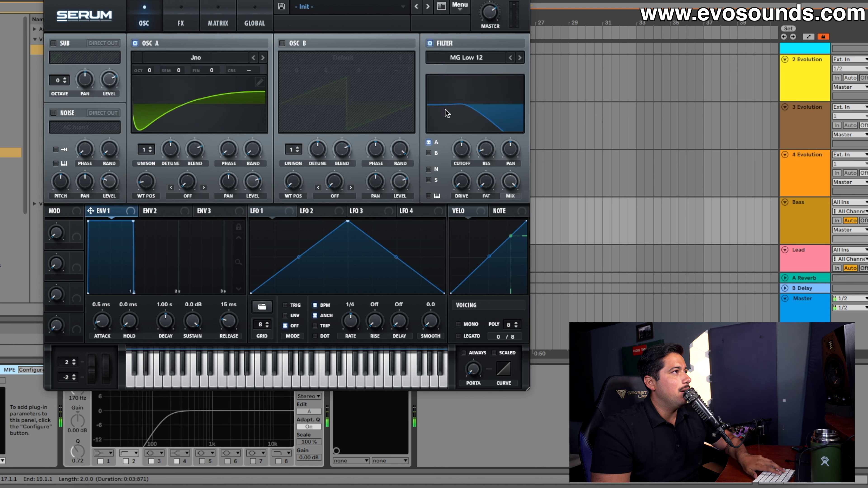
pyautogui.moveTo(461, 153); pyautogui.dragTo(216, 190)
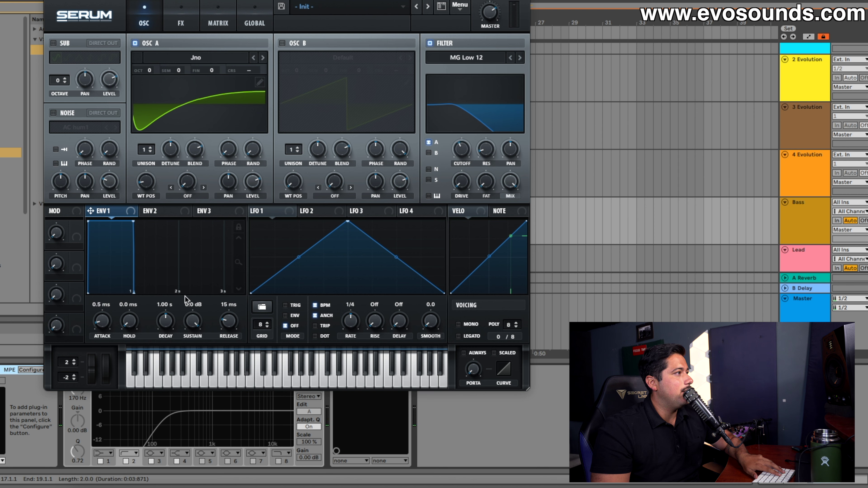
pyautogui.moveTo(188, 313); pyautogui.dragTo(176, 347)
pyautogui.moveTo(90, 211); pyautogui.dragTo(458, 164)
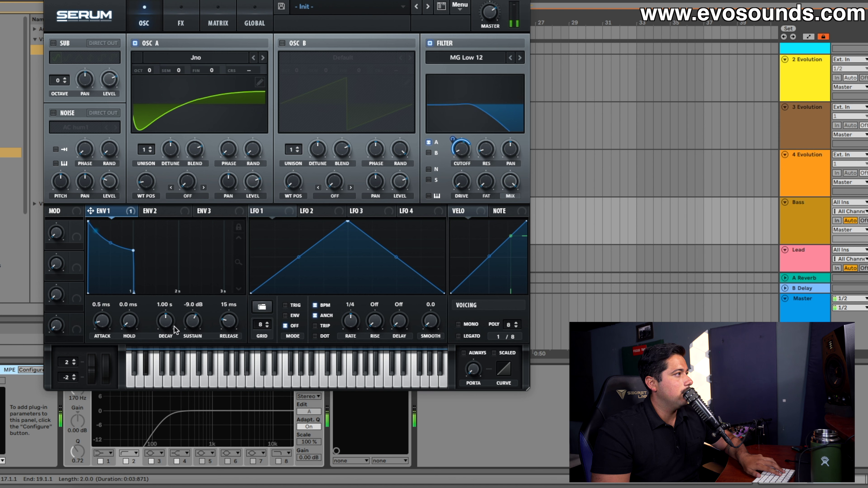
# - Set envelope 1's decay to about 490 ms and enable mono and legato voicing
pyautogui.moveTo(173, 319); pyautogui.dragTo(172, 334)
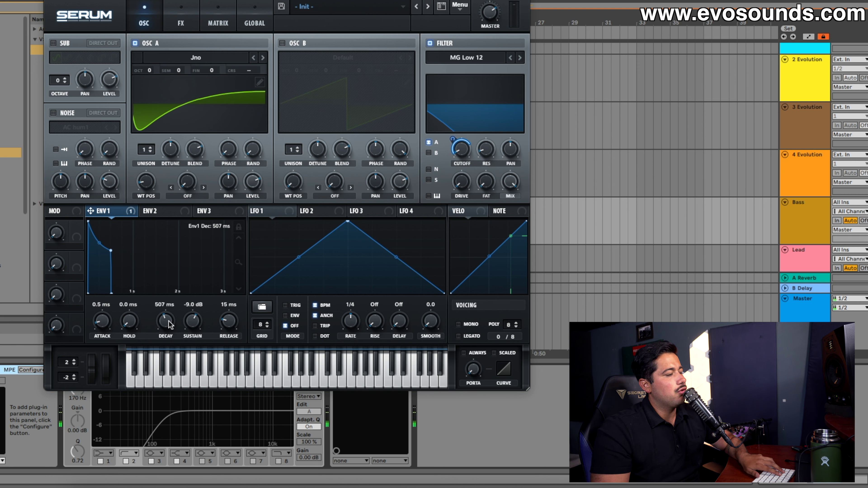
pyautogui.moveTo(170, 324); pyautogui.dragTo(168, 317)
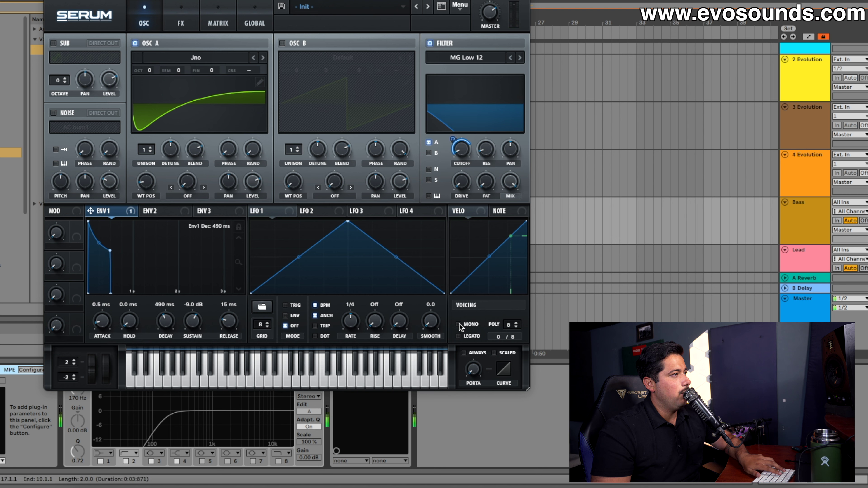
pyautogui.moveTo(474, 372); pyautogui.dragTo(476, 360)
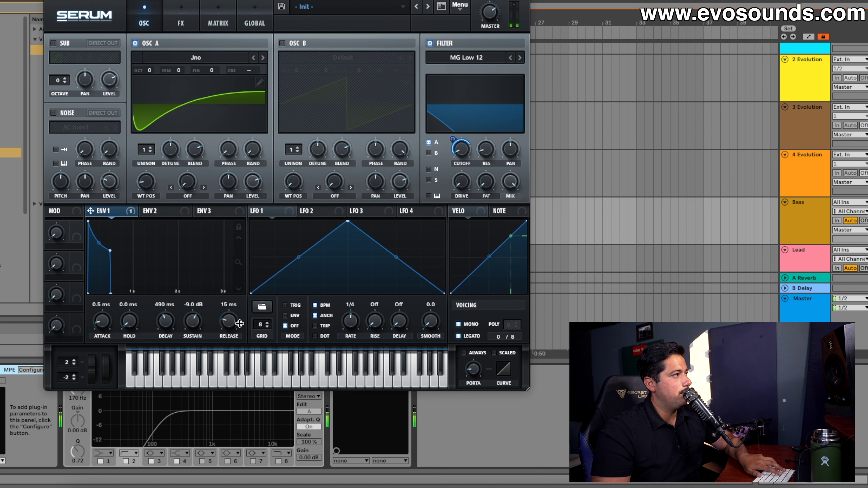
# - Set envelope 1's sustain to about -14.8 dB and decay to about 400 ms, and fine-tune its modulation depth on the cutoff
pyautogui.moveTo(187, 322); pyautogui.dragTo(154, 376)
pyautogui.moveTo(162, 327); pyautogui.dragTo(200, 285)
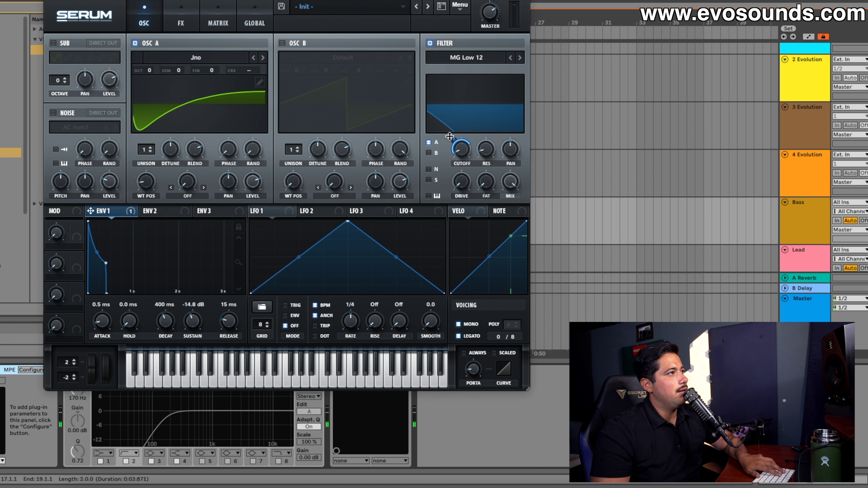
pyautogui.moveTo(450, 137); pyautogui.dragTo(452, 132)
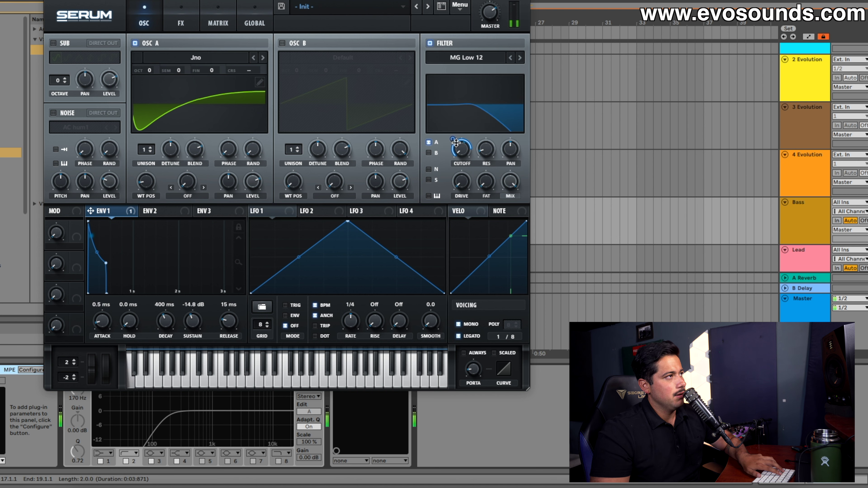
pyautogui.moveTo(452, 144); pyautogui.dragTo(451, 147)
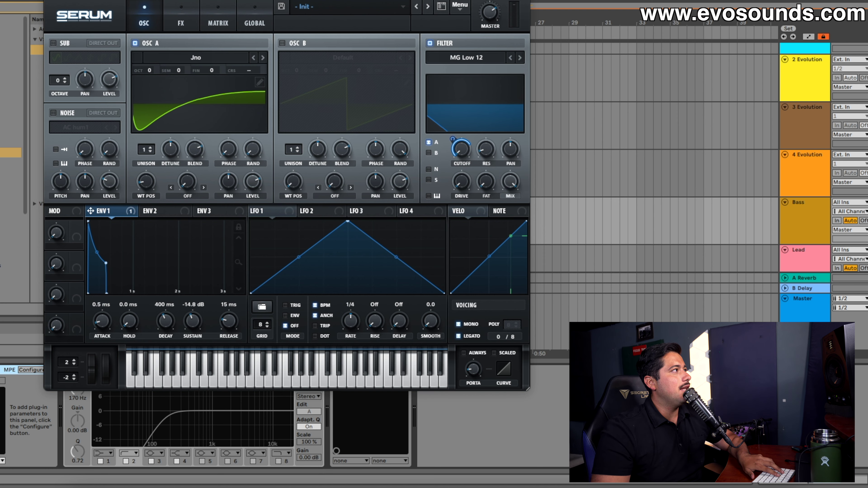
# - Loop the first bar of the Bass clip at bar 57 and reopen the Bass Serum window
pyautogui.click(45, 1)
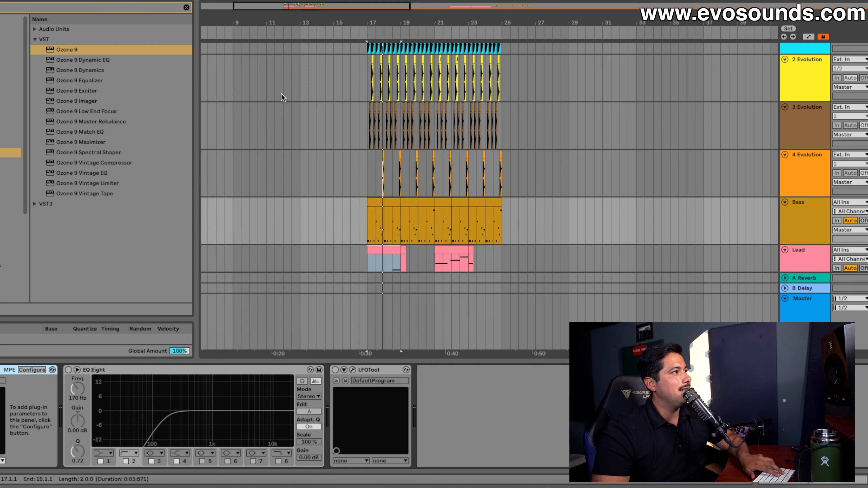
pyautogui.hscroll(15, 426, 181)
pyautogui.hscroll(8, 424, 172)
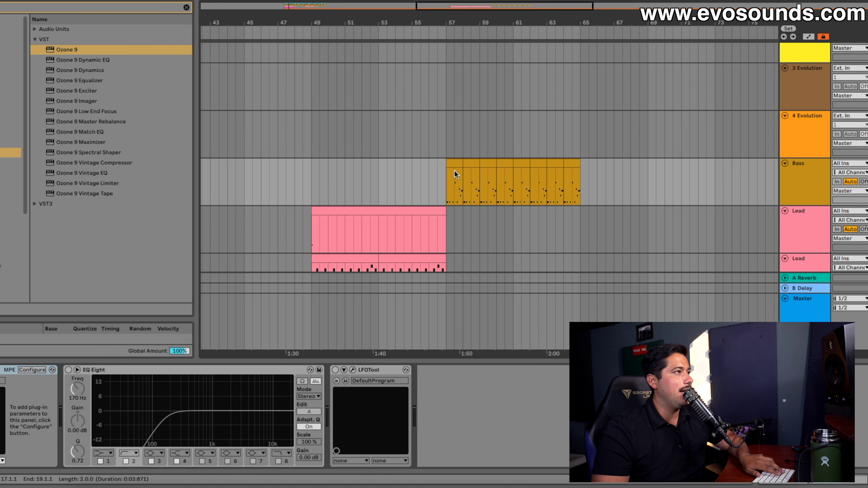
pyautogui.click(455, 171)
pyautogui.press('space')
pyautogui.press('super+alt+p')
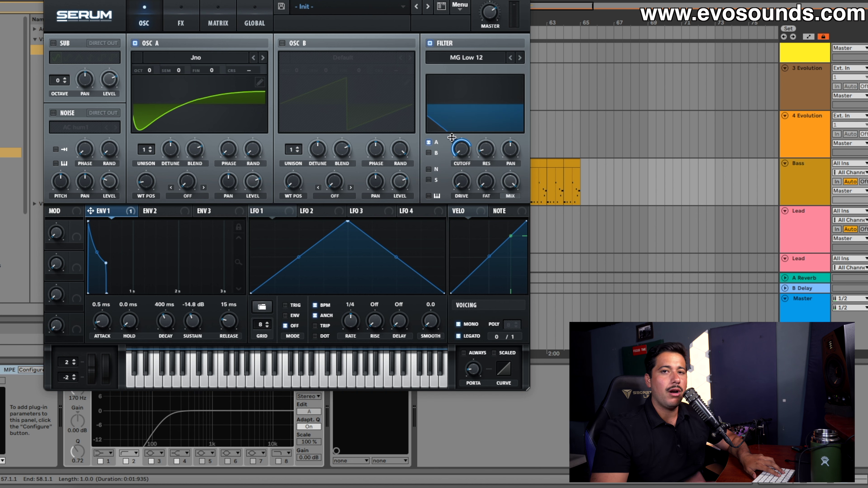
# - Set envelope 1 to about -63.3 dB sustain, 194 ms release and 1.11 s decay, auditioning the loop
pyautogui.moveTo(191, 334); pyautogui.dragTo(171, 322)
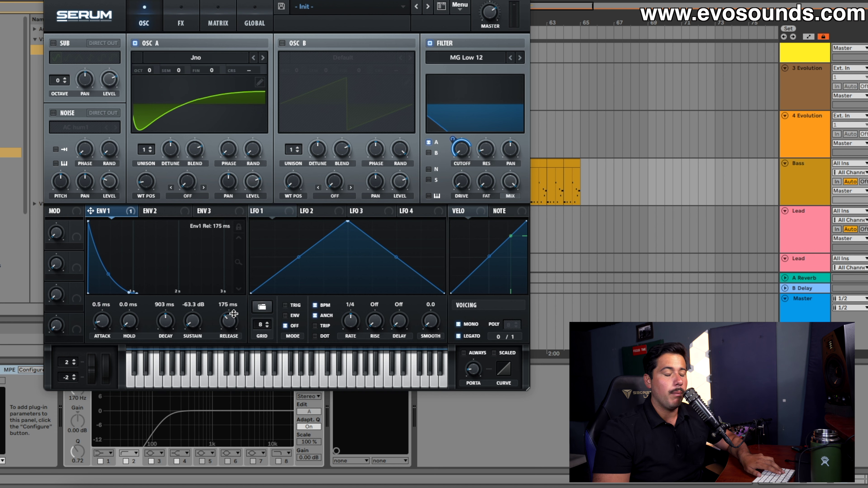
pyautogui.moveTo(234, 314); pyautogui.dragTo(233, 312)
pyautogui.press('space')
pyautogui.moveTo(165, 324); pyautogui.dragTo(165, 318)
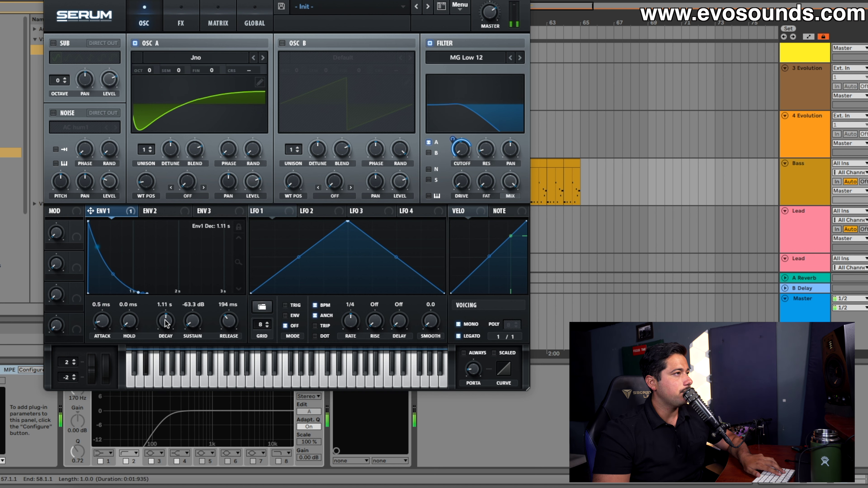
# - Switch on Serum's reverb effect and return to the oscillator page
pyautogui.click(181, 23)
pyautogui.click(62, 153)
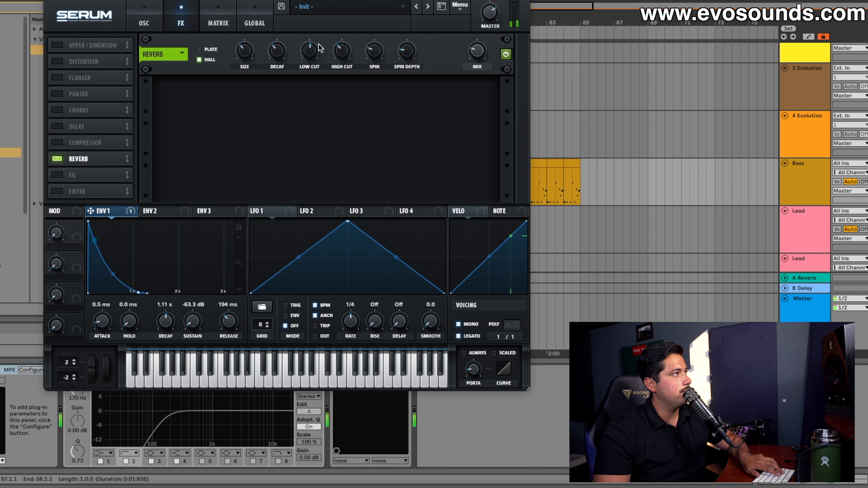
pyautogui.click(144, 23)
# - Lengthen envelope 1's decay to about 2.17 s and release to about 1.10 s, and increase its modulation depth on the cutoff
pyautogui.moveTo(177, 319); pyautogui.dragTo(177, 312)
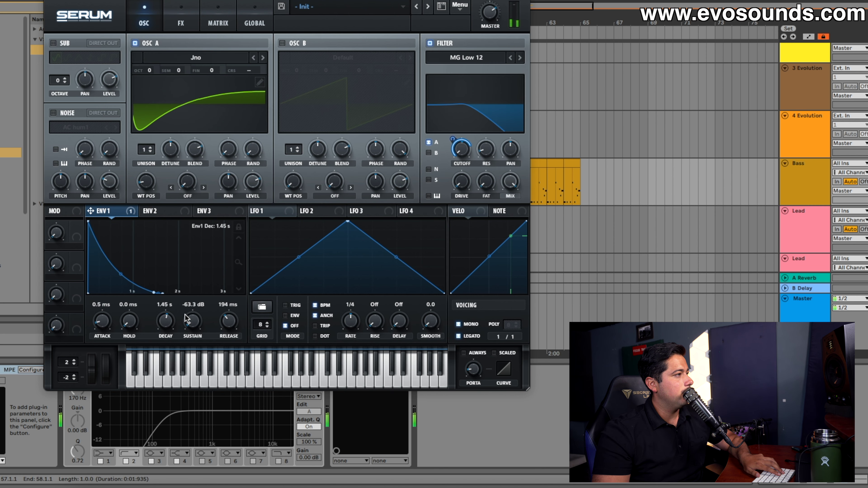
pyautogui.moveTo(228, 321); pyautogui.dragTo(228, 312)
pyautogui.moveTo(456, 143); pyautogui.dragTo(458, 141)
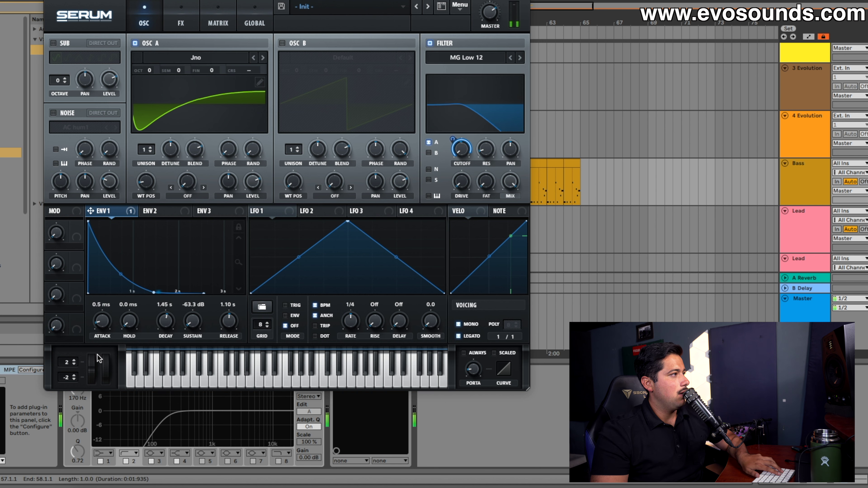
pyautogui.moveTo(162, 325); pyautogui.dragTo(161, 318)
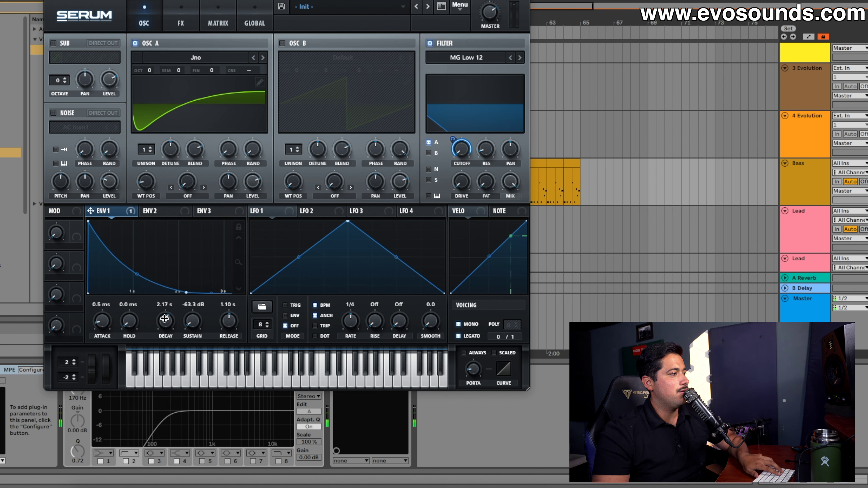
# - Switch on the Bass track's EQ Eight and shorten envelope 1's decay to about 339 ms and release to about 152 ms
pyautogui.moveTo(187, 1); pyautogui.dragTo(378, 19)
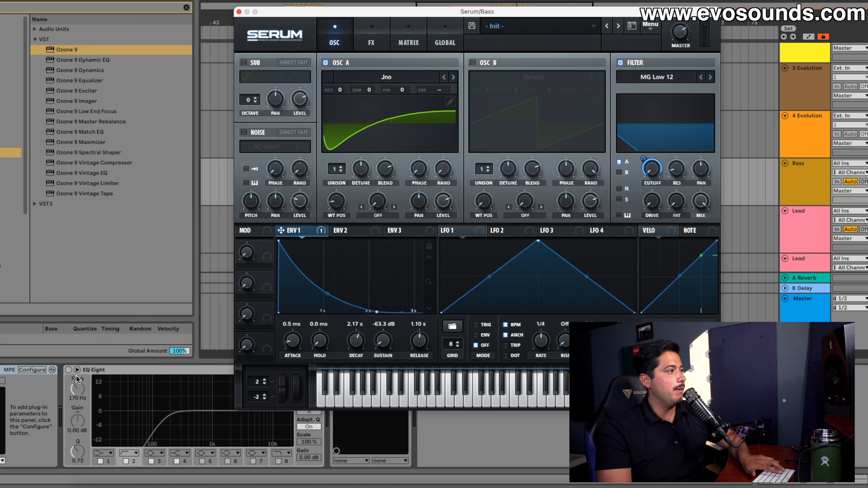
pyautogui.click(68, 370)
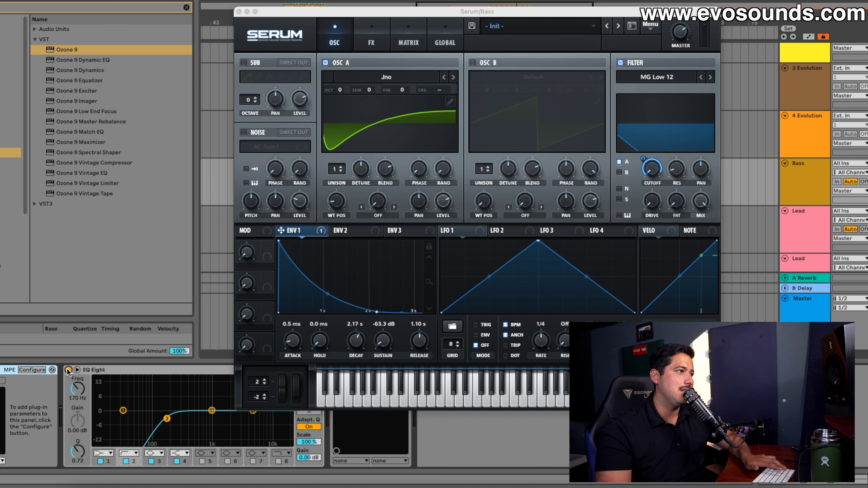
pyautogui.moveTo(356, 346); pyautogui.dragTo(352, 351)
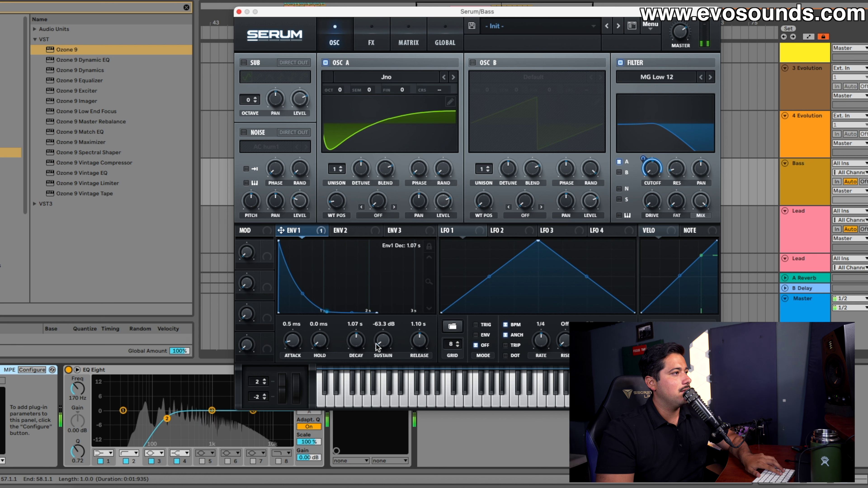
pyautogui.moveTo(415, 343); pyautogui.dragTo(407, 354)
pyautogui.moveTo(356, 341); pyautogui.dragTo(354, 347)
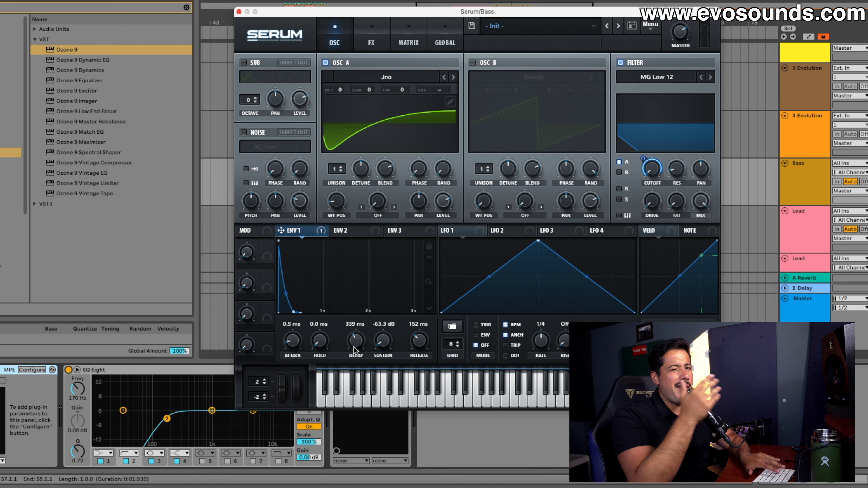
# - Assign Macro 1 to envelope 1's decay and set the envelope's sustain to about -8.1 dB
pyautogui.moveTo(268, 261)
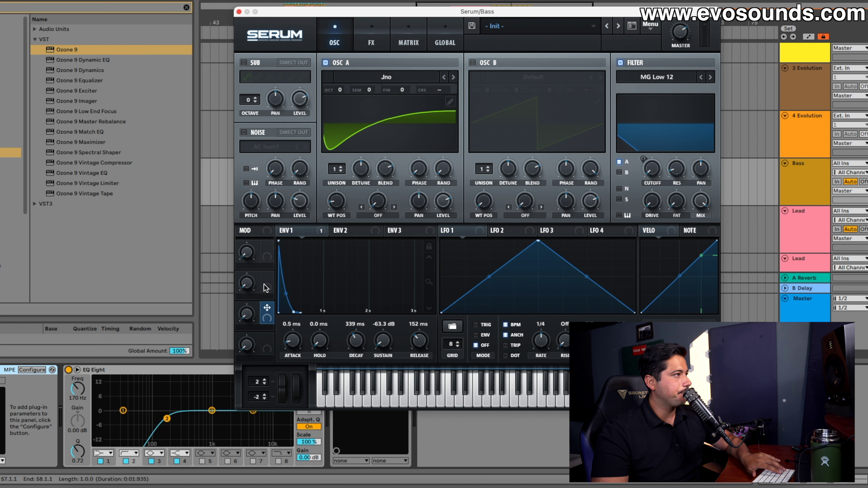
pyautogui.moveTo(267, 247); pyautogui.dragTo(359, 347)
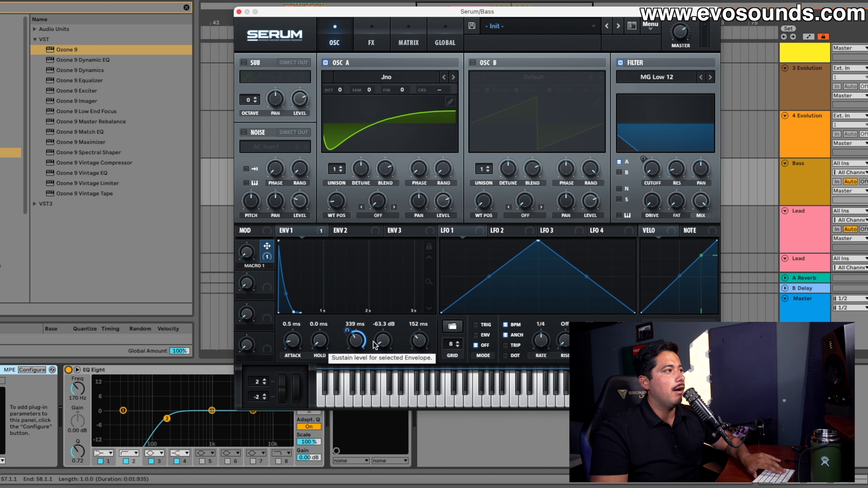
pyautogui.moveTo(374, 342); pyautogui.dragTo(396, 301)
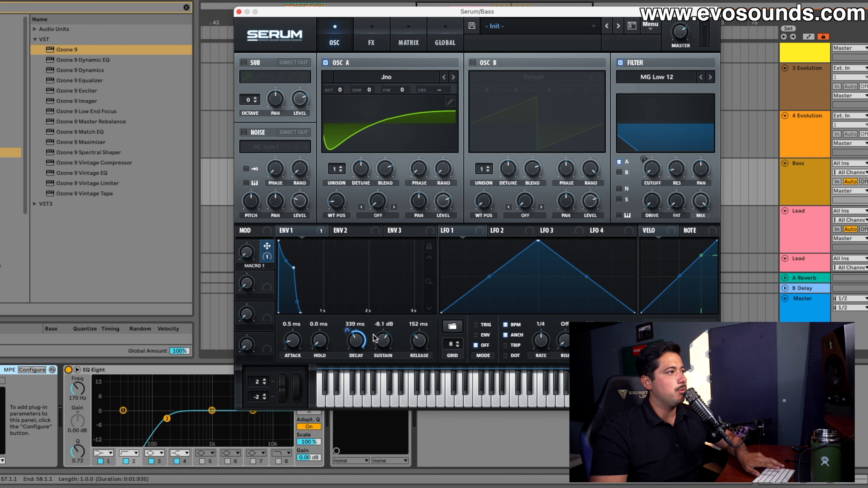
# - Switch off Serum's reverb effect on the Bass and move the plugin window aside to uncover the arrangement
pyautogui.click(371, 42)
pyautogui.click(253, 178)
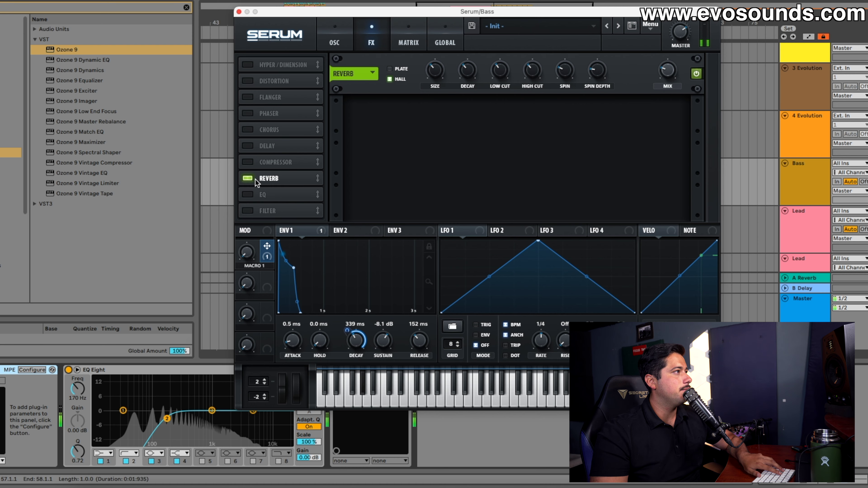
pyautogui.click(253, 179)
pyautogui.moveTo(300, 12); pyautogui.dragTo(451, 41)
# - Play the arrangement from bar 17, at the start of the Bass clip, to hear the bass in context
pyautogui.press('space')
pyautogui.click(316, 181)
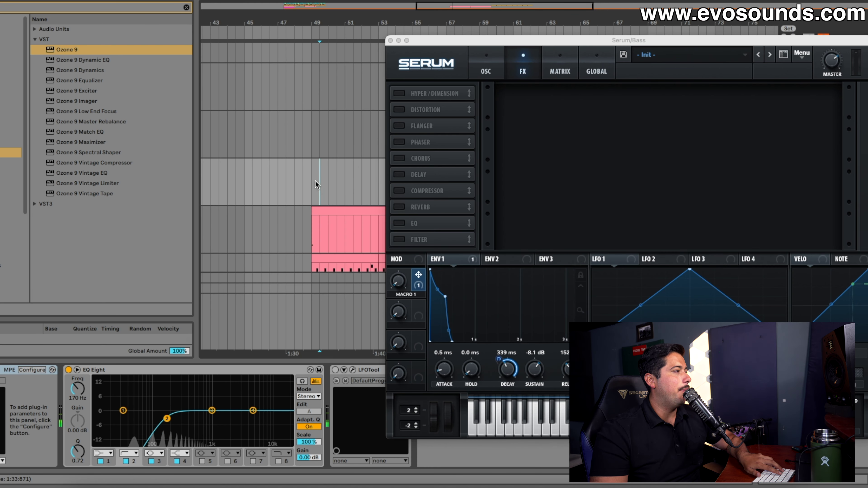
pyautogui.scroll(3, 317, 180)
pyautogui.hscroll(-15, 317, 179)
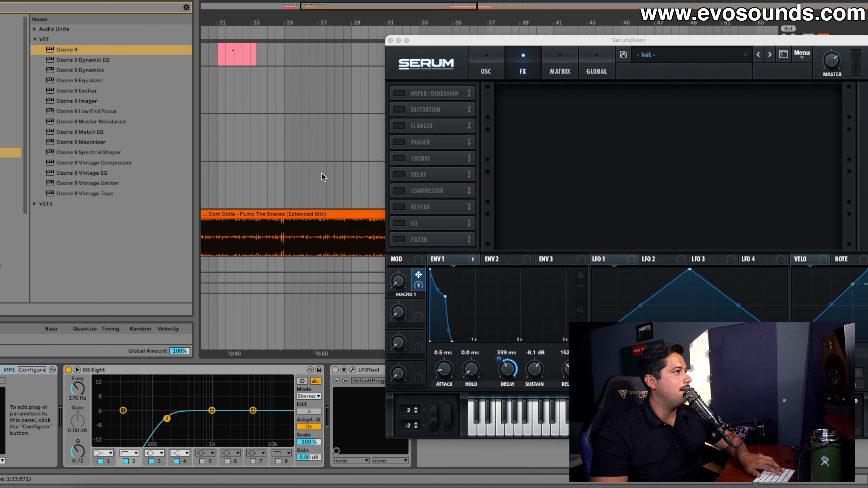
pyautogui.press('space')
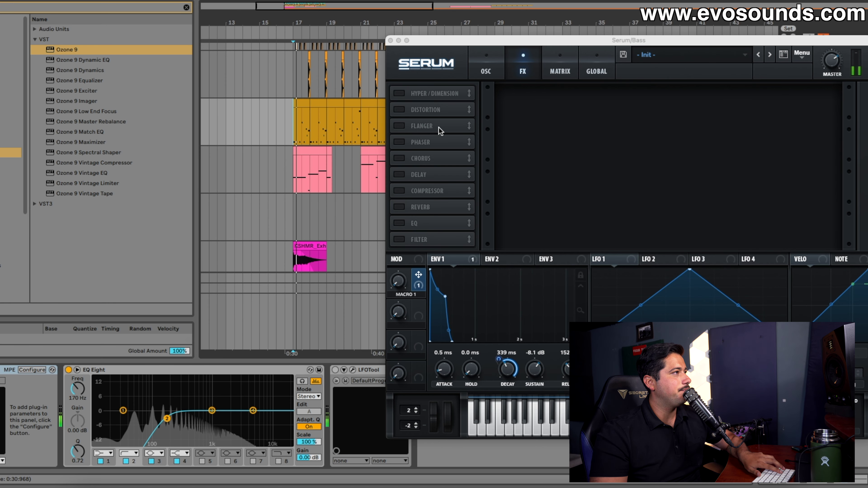
# - Assign Macro 1 to the bass patch's filter cutoff and to envelope 1's sustain
pyautogui.click(490, 66)
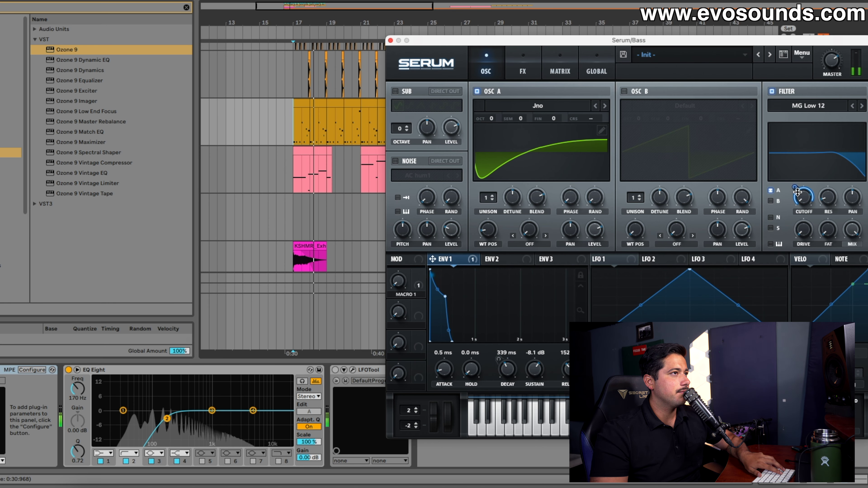
pyautogui.moveTo(796, 194)
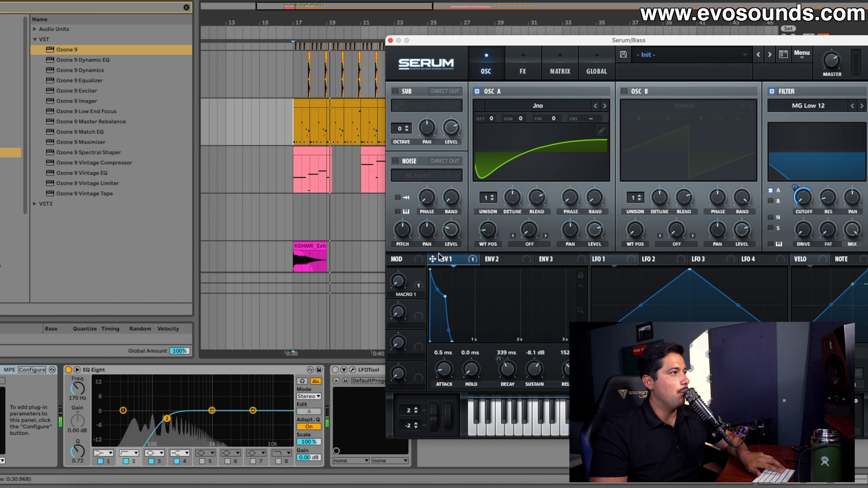
pyautogui.moveTo(824, 204); pyautogui.dragTo(797, 197)
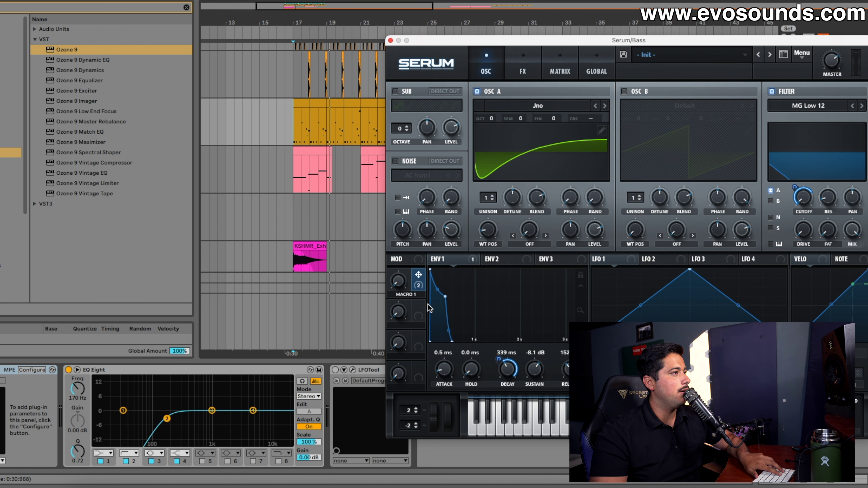
pyautogui.moveTo(538, 358); pyautogui.dragTo(536, 364)
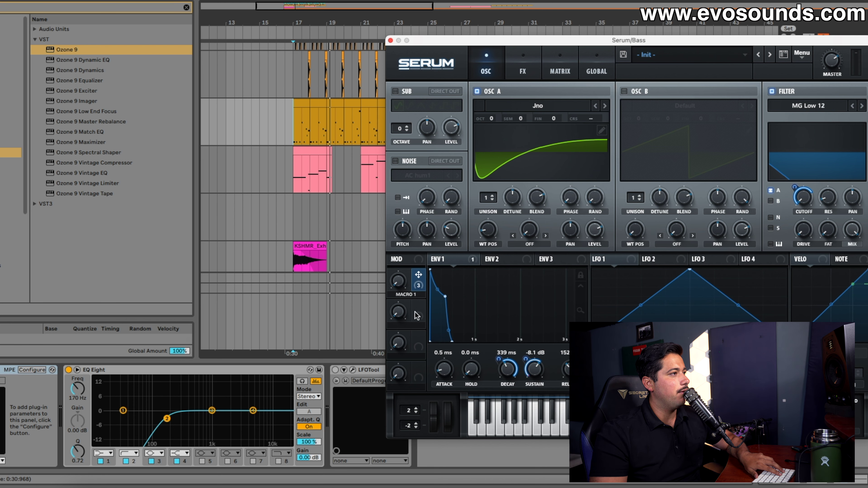
# - Assign Macro 2 to envelope 1's release, shorten the release to about 38 ms, and try Macro 1 during playback
pyautogui.moveTo(560, 373); pyautogui.dragTo(565, 370)
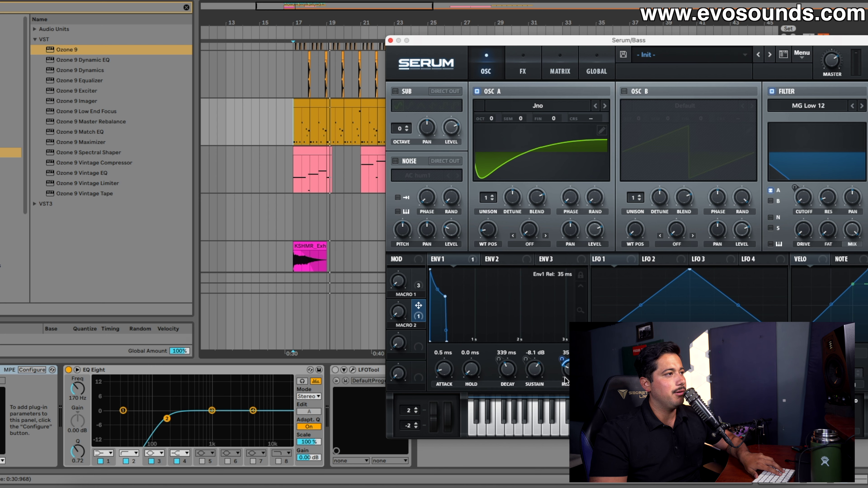
pyautogui.press('space')
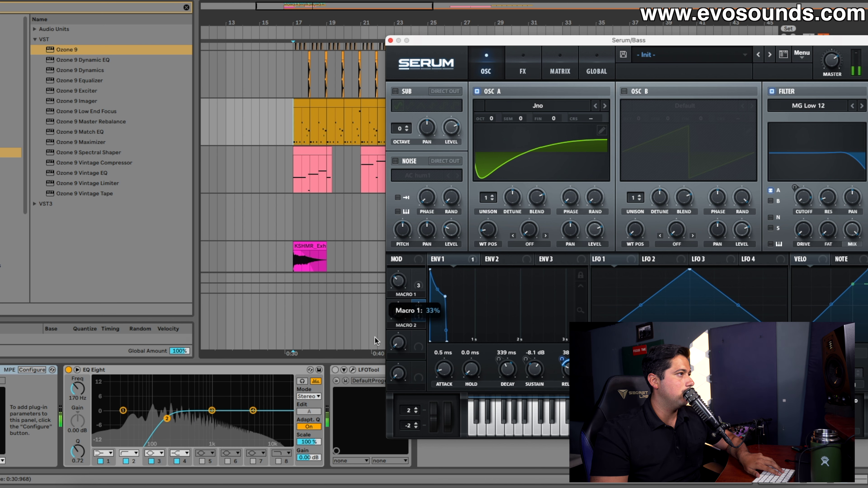
pyautogui.moveTo(376, 340); pyautogui.dragTo(366, 372)
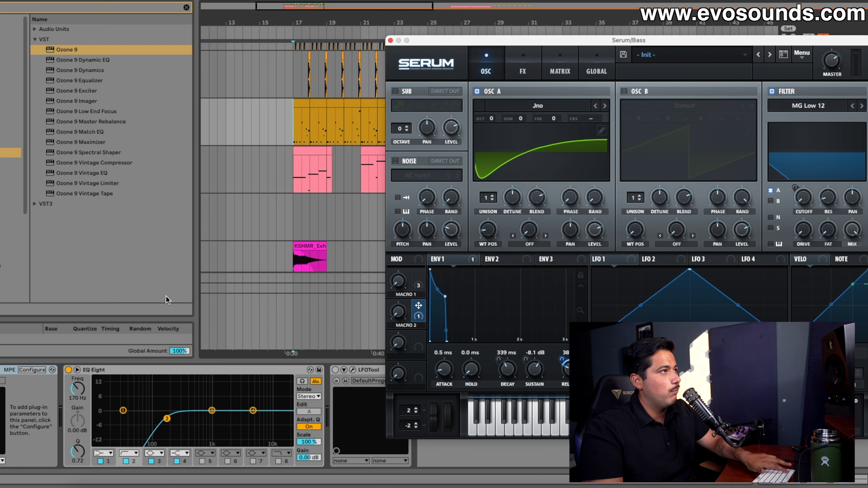
# - Audition the bass with Serum's reverb switched on, and switch off the Bass track's EQ Eight
pyautogui.click(540, 75)
pyautogui.press('space')
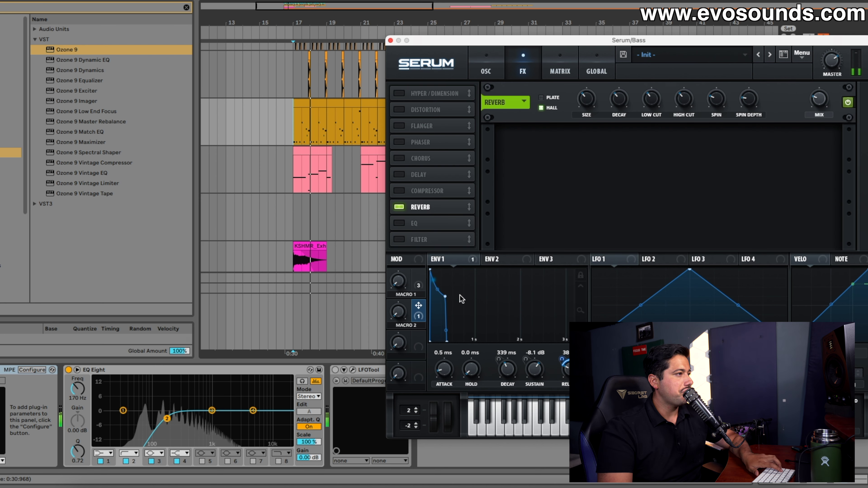
pyautogui.press('space')
pyautogui.click(68, 370)
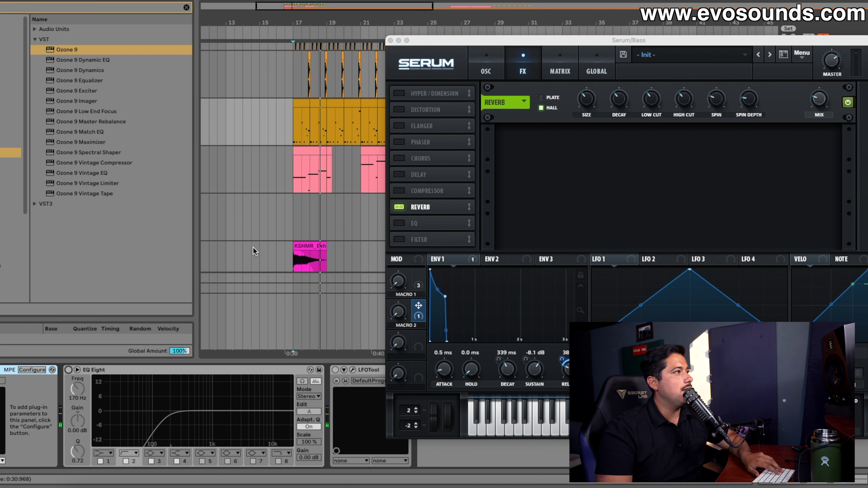
pyautogui.click(303, 103)
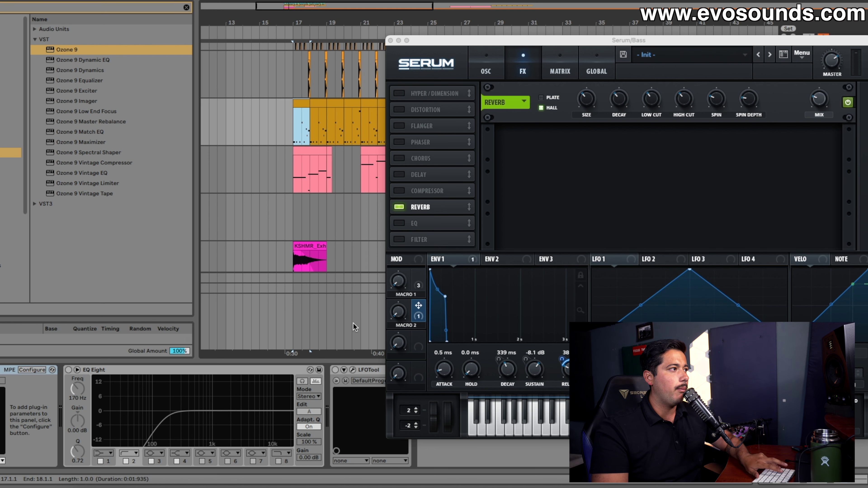
# - Switch on LFOTool on the Bass track and open its window beside Serum
pyautogui.click(336, 372)
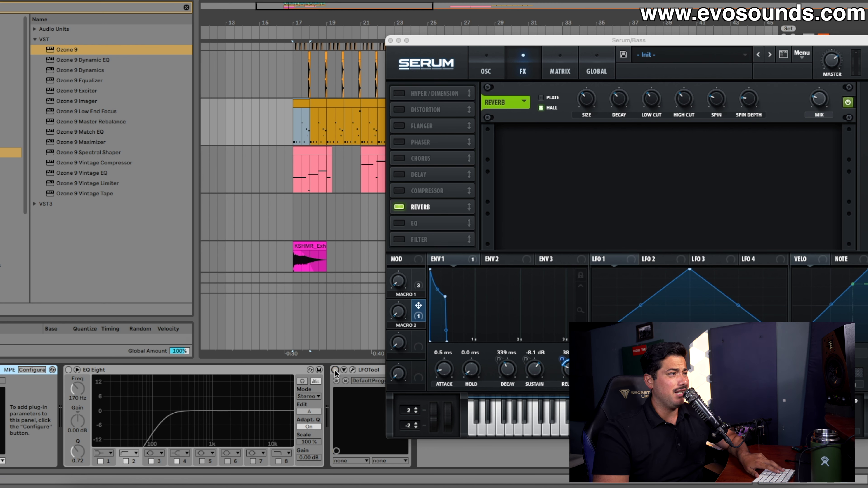
pyautogui.click(352, 371)
pyautogui.moveTo(534, 89); pyautogui.dragTo(385, 91)
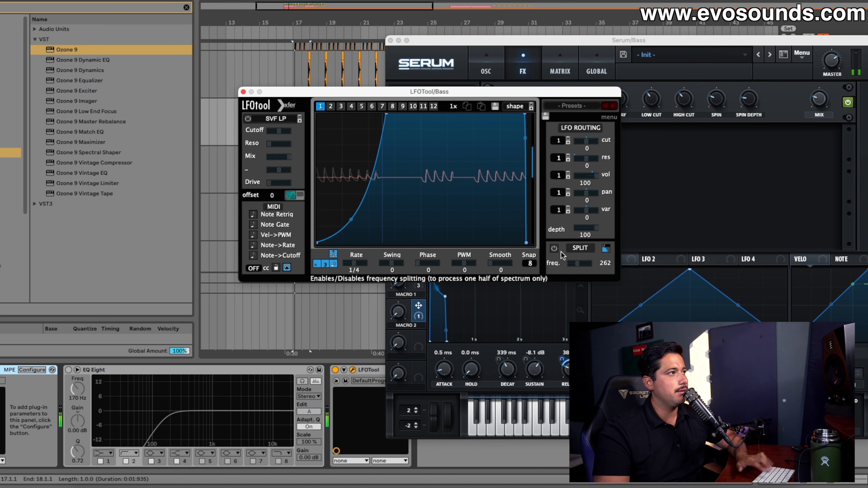
# - Switch off Serum's reverb effect and adjust envelope 1's modulation of the filter cutoff
pyautogui.click(632, 212)
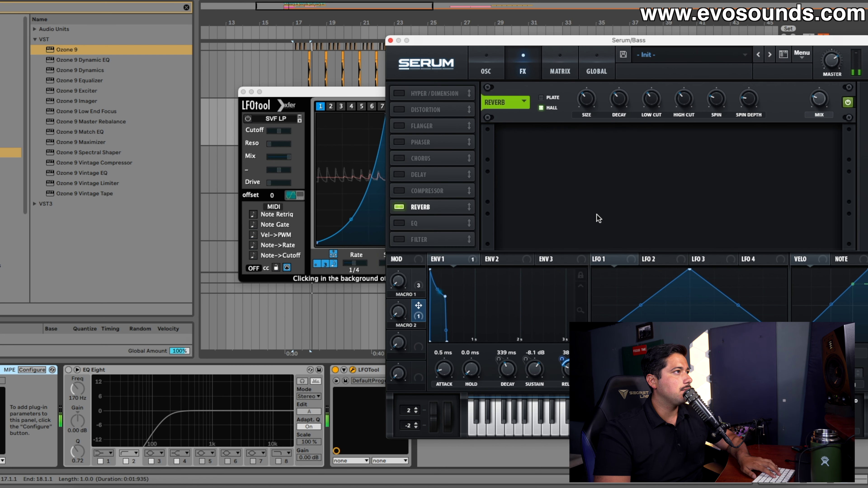
pyautogui.click(399, 208)
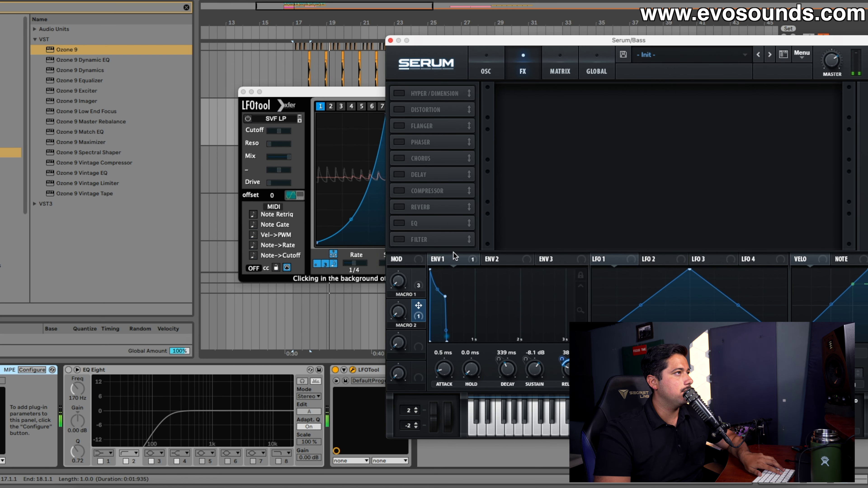
pyautogui.click(481, 70)
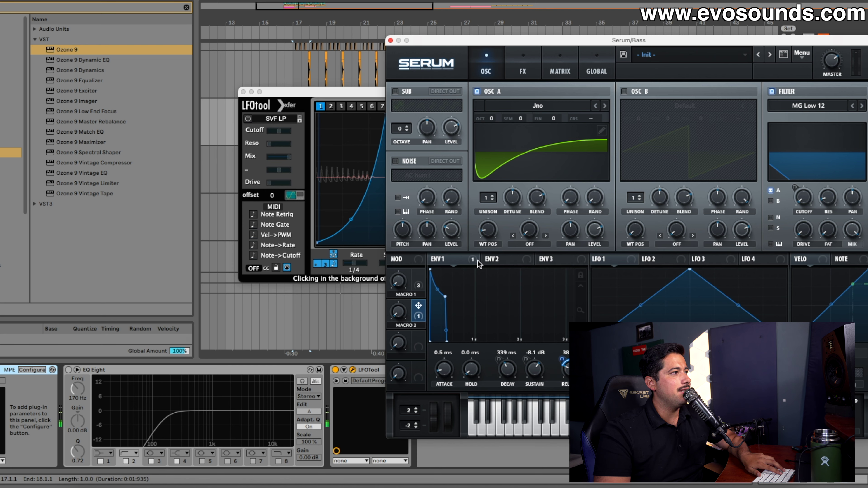
pyautogui.moveTo(478, 264); pyautogui.dragTo(798, 188)
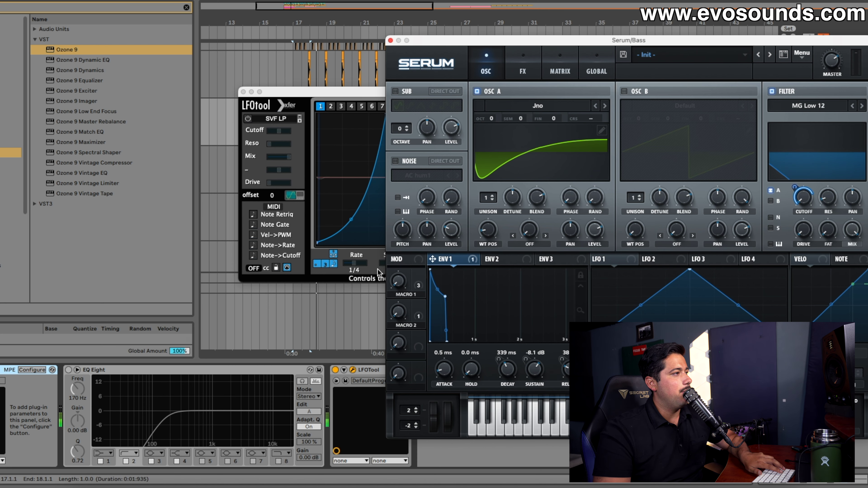
# - Enable LFOTool's frequency split at about 294 Hz, try Macro 1 on the bass, and close the LFOTool window
pyautogui.click(378, 273)
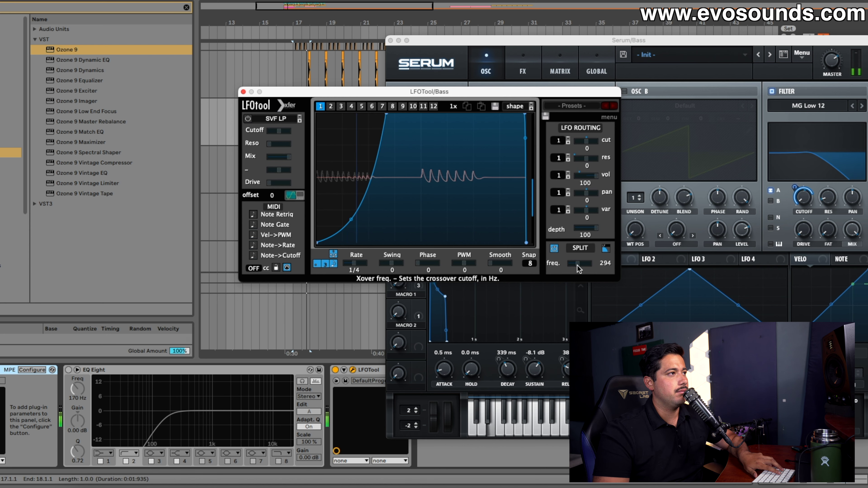
pyautogui.click(819, 224)
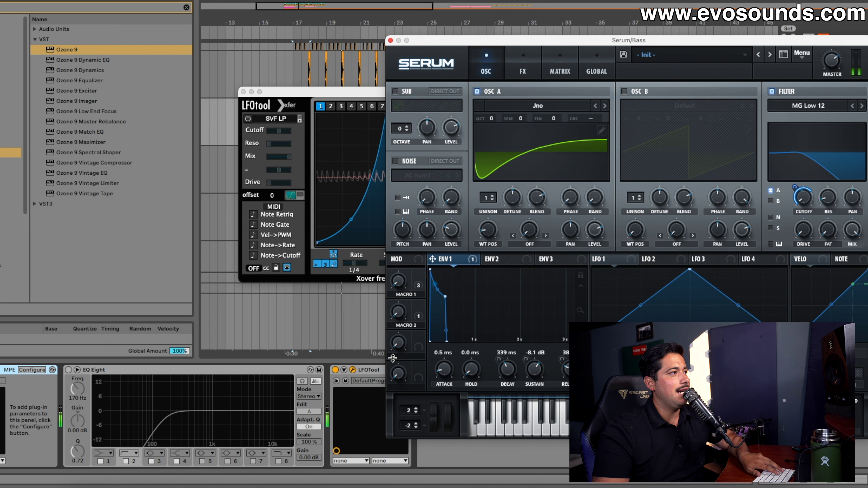
pyautogui.moveTo(401, 275); pyautogui.dragTo(406, 295)
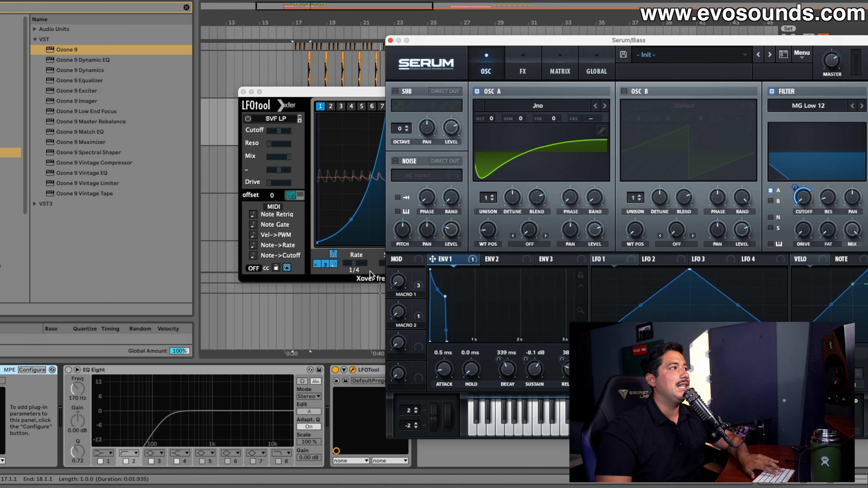
pyautogui.click(242, 92)
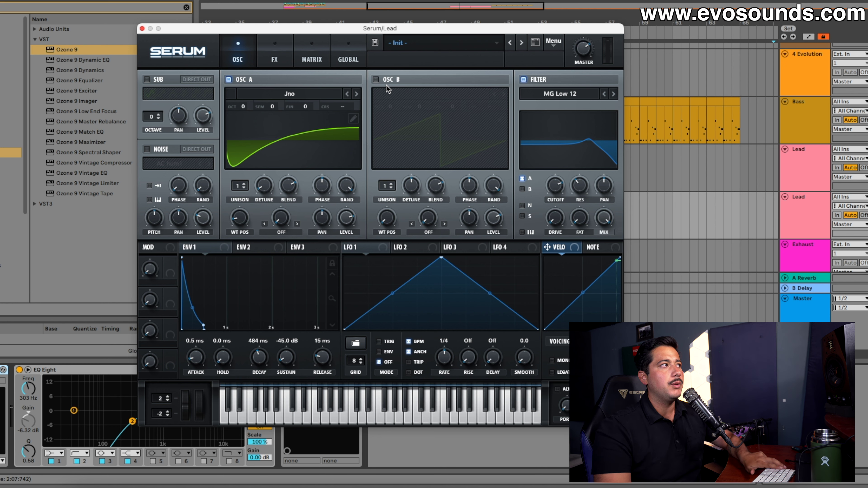
# - Initialize the preset in the Lead track's Serum to start the sound from scratch
pyautogui.click(277, 65)
pyautogui.click(239, 60)
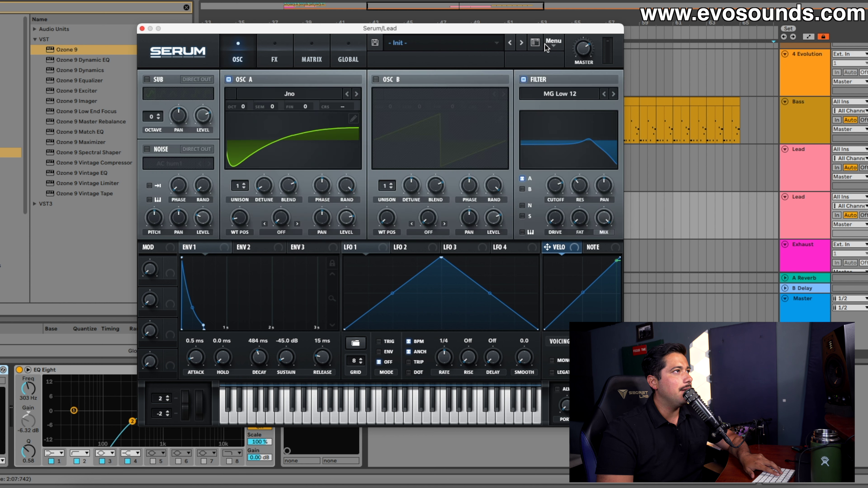
pyautogui.click(553, 42)
pyautogui.click(575, 107)
# - Load the Jno wavetable from the Analog category into oscillator A and set its wavetable position to 2
pyautogui.click(280, 103)
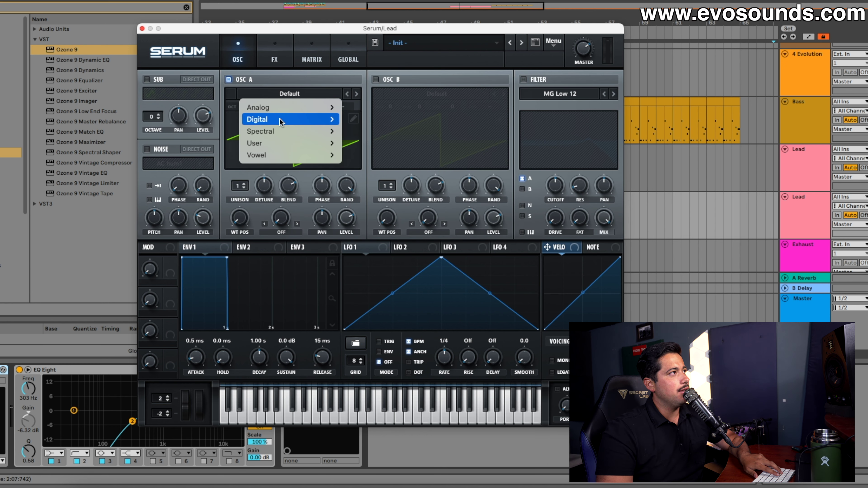
pyautogui.moveTo(260, 107)
pyautogui.moveTo(243, 218); pyautogui.dragTo(244, 204)
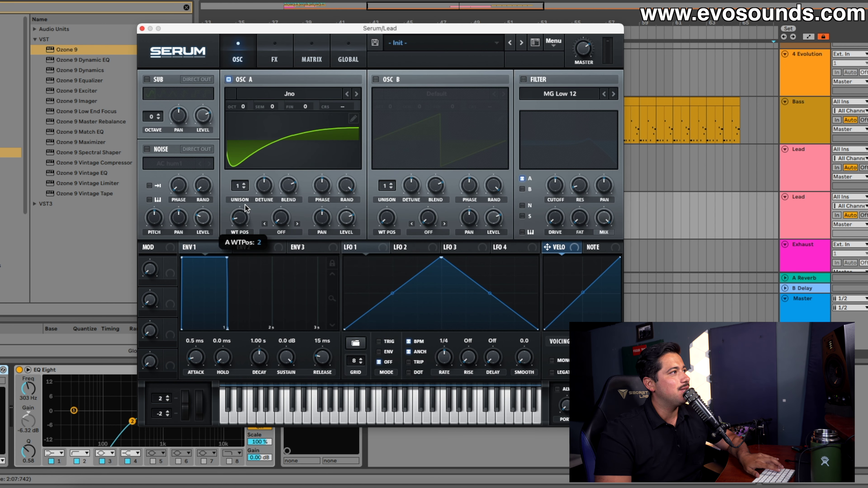
pyautogui.moveTo(431, 28); pyautogui.dragTo(455, 35)
pyautogui.click(496, 196)
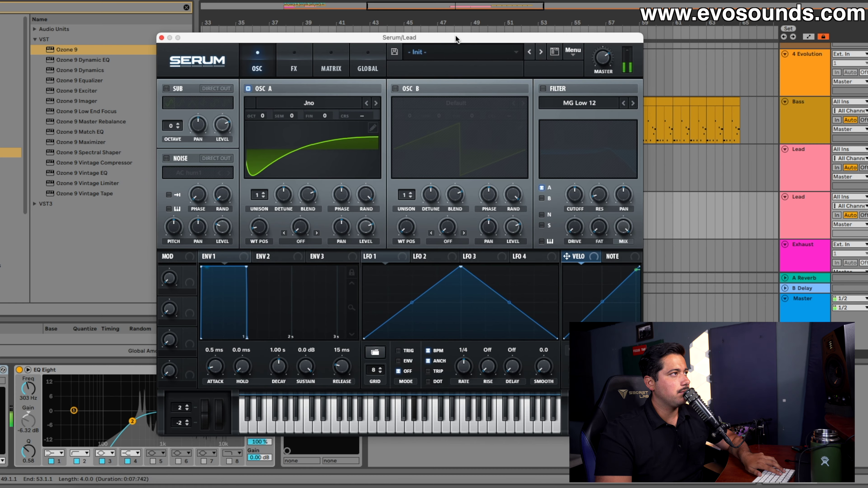
# - Set envelope 1's decay to about 393 ms and sustain to about -13.9 dB, and switch on the filter with envelope 1 modulating its cutoff
pyautogui.moveTo(311, 369); pyautogui.dragTo(310, 377)
pyautogui.moveTo(279, 368); pyautogui.dragTo(276, 373)
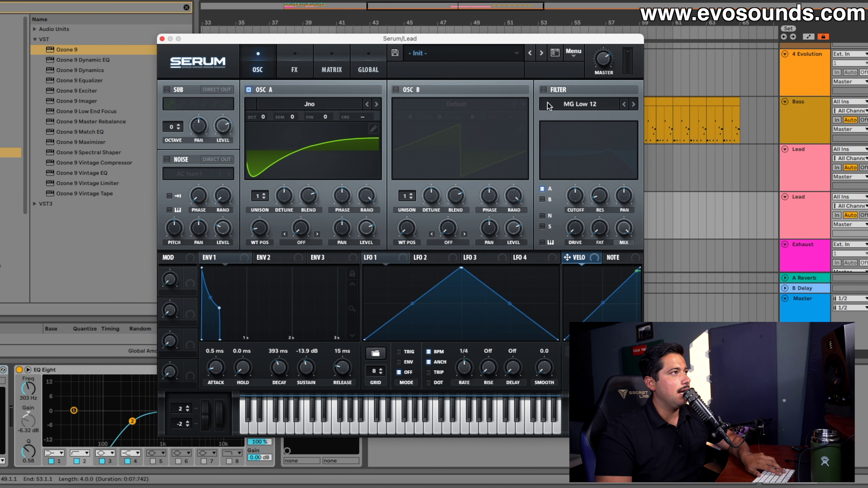
pyautogui.click(543, 90)
pyautogui.moveTo(533, 209); pyautogui.dragTo(573, 205)
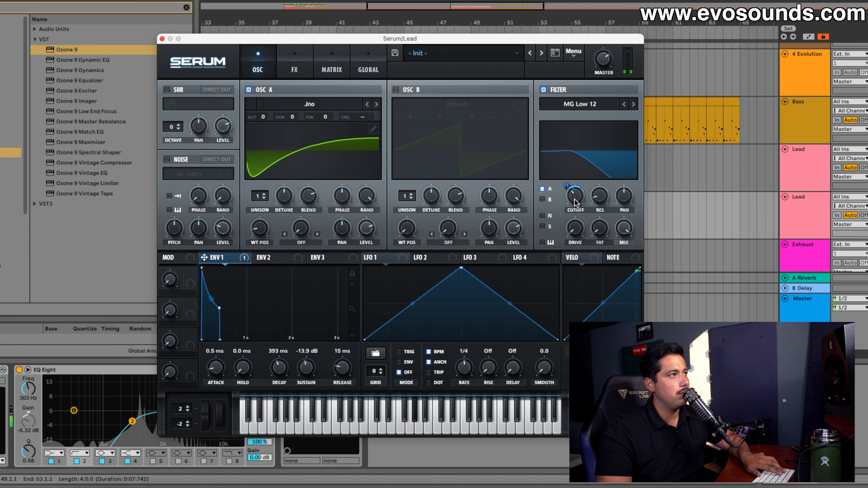
# - Set envelope 1's sustain to about -6.9 dB and assign Macro 1 to the filter cutoff and that sustain
pyautogui.moveTo(307, 368); pyautogui.dragTo(310, 349)
pyautogui.moveTo(191, 273); pyautogui.dragTo(575, 198)
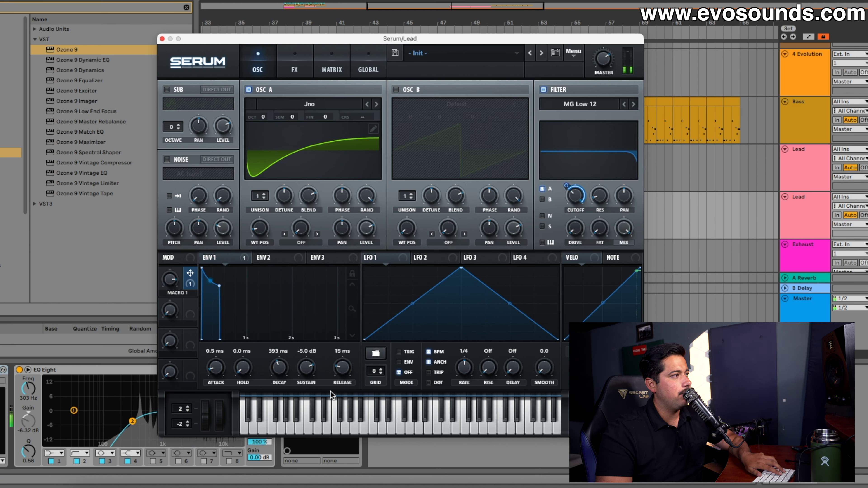
pyautogui.moveTo(307, 367)
pyautogui.mouseDown()
pyautogui.moveTo(305, 393)
pyautogui.moveTo(303, 377)
pyautogui.mouseUp()
pyautogui.press('space')
pyautogui.moveTo(191, 273); pyautogui.dragTo(288, 389)
pyautogui.moveTo(173, 294); pyautogui.dragTo(178, 277)
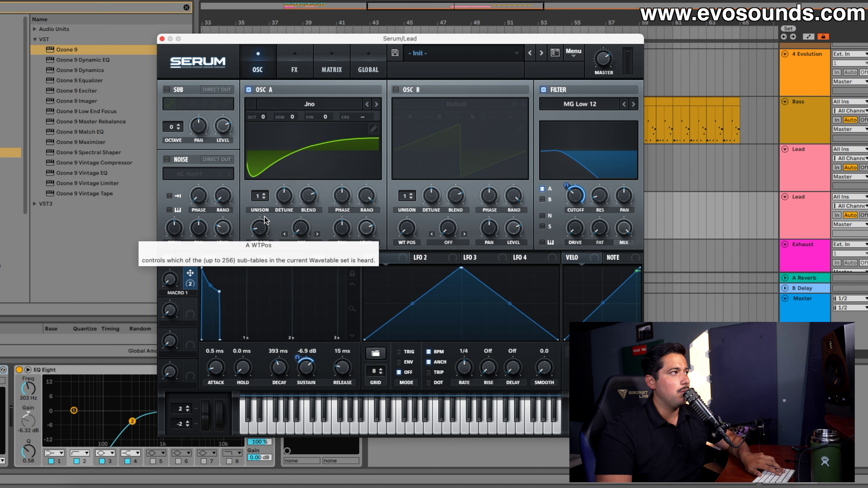
# - Set oscillator A's unison to 2 voices with its octave at 0, and open Serum's effects page
pyautogui.moveTo(260, 196); pyautogui.dragTo(264, 238)
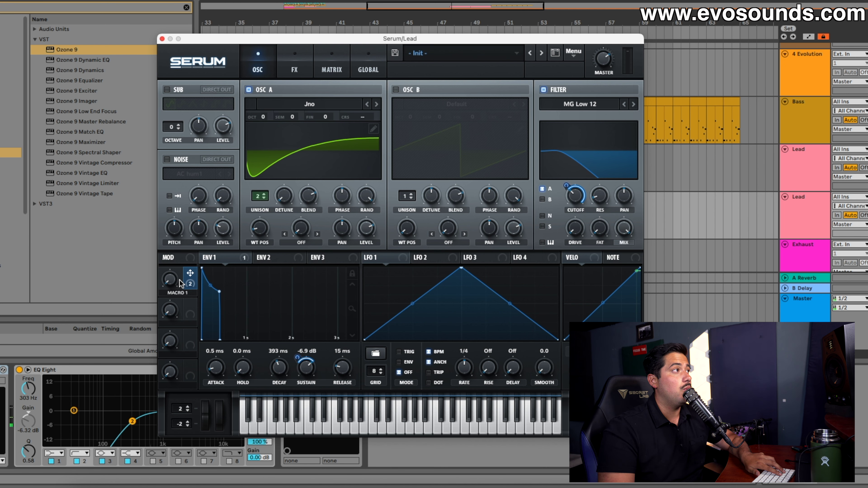
pyautogui.moveTo(263, 117); pyautogui.dragTo(262, 136)
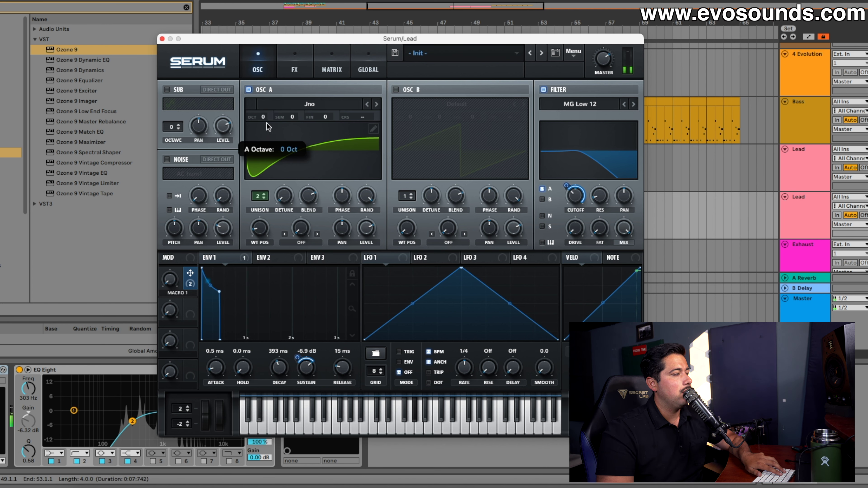
pyautogui.moveTo(171, 278)
pyautogui.click(294, 68)
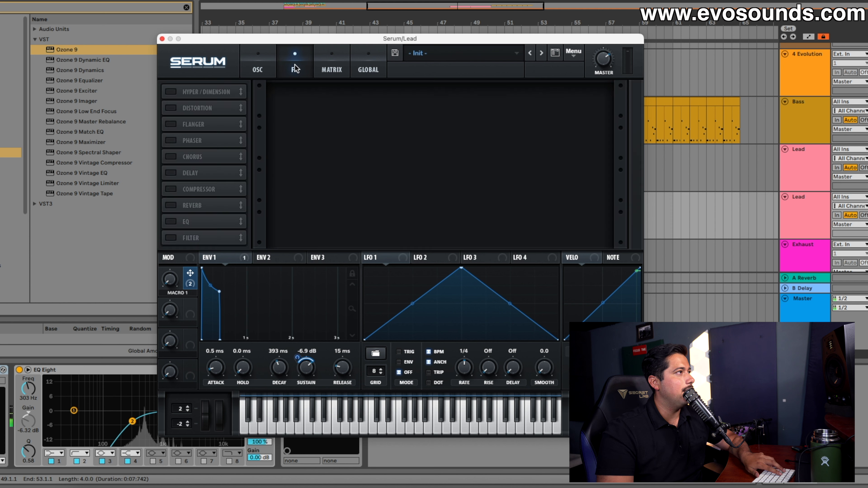
# - Enable Tube distortion on the lead, set its drive to 83%, and start playback
pyautogui.click(171, 108)
pyautogui.moveTo(515, 97); pyautogui.dragTo(541, 65)
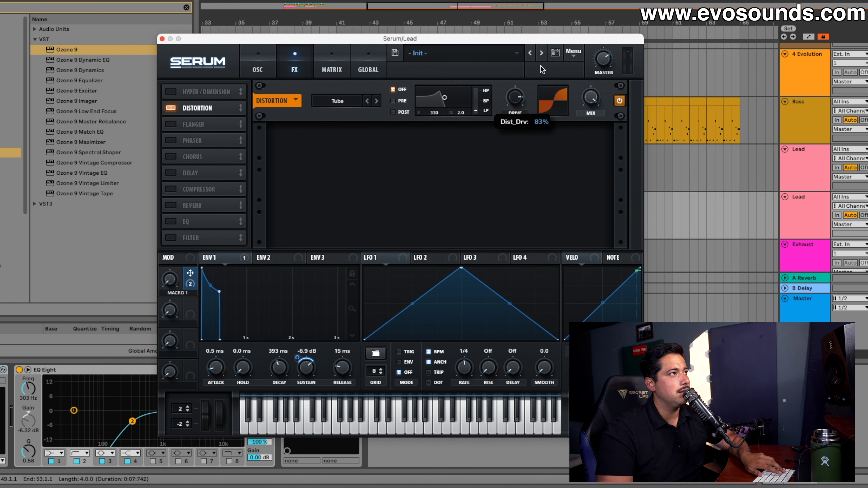
pyautogui.press('space')
# - Enable the hall reverb with its mix at 18%, and raise its low cut and high cut
pyautogui.click(170, 205)
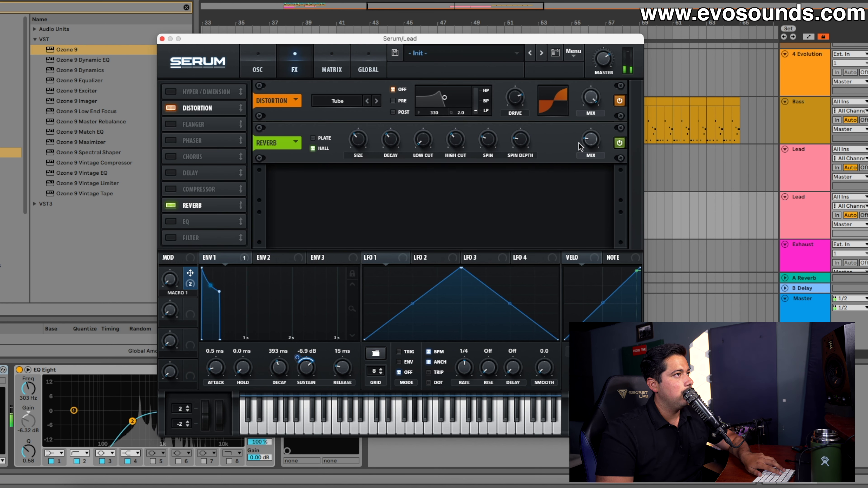
pyautogui.moveTo(586, 142); pyautogui.dragTo(510, 166)
pyautogui.moveTo(425, 140); pyautogui.dragTo(428, 123)
pyautogui.moveTo(454, 140); pyautogui.dragTo(453, 132)
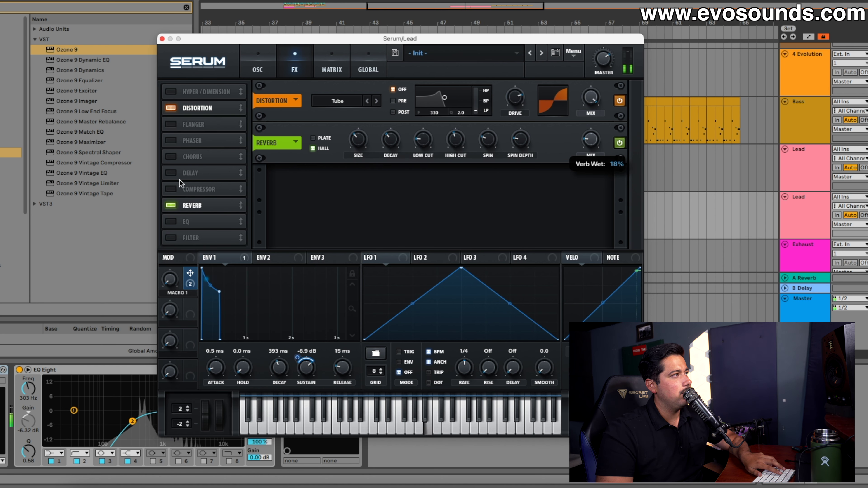
# - Enable the delay in ping-pong mode with its filter at about 1154 Hz, Q 2.1, and mix at 32%
pyautogui.click(169, 173)
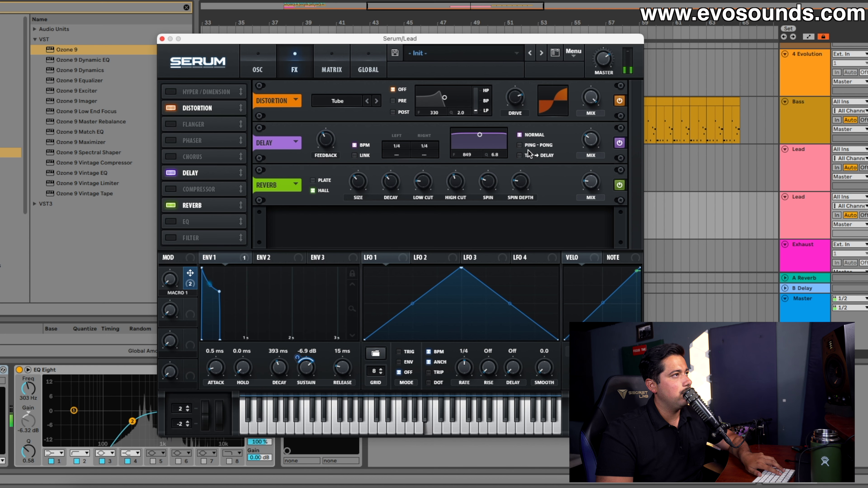
pyautogui.click(520, 145)
pyautogui.moveTo(479, 135); pyautogui.dragTo(482, 145)
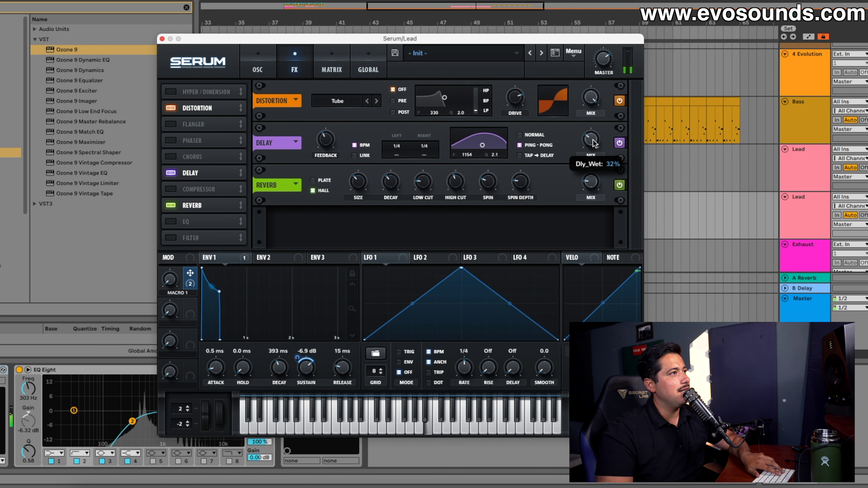
# - Return to the oscillator page and sweep Macro 1 up to about 94% and back down to audition the lead
pyautogui.click(258, 69)
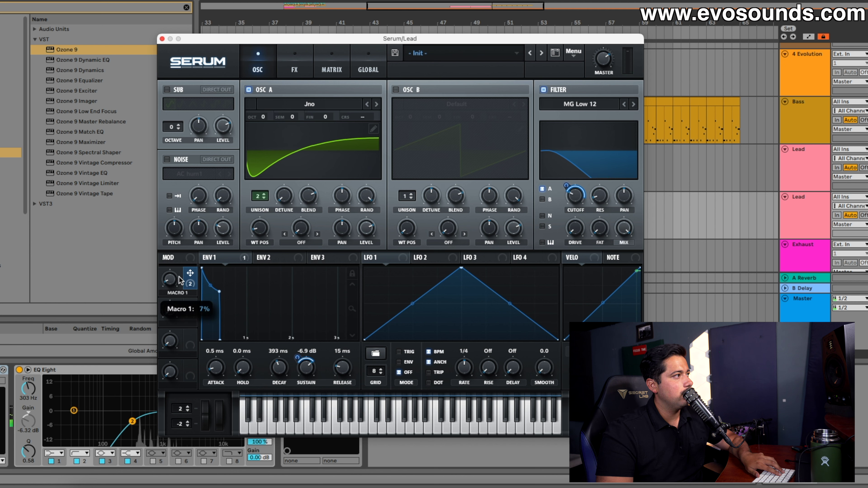
pyautogui.moveTo(170, 280); pyautogui.dragTo(177, 263)
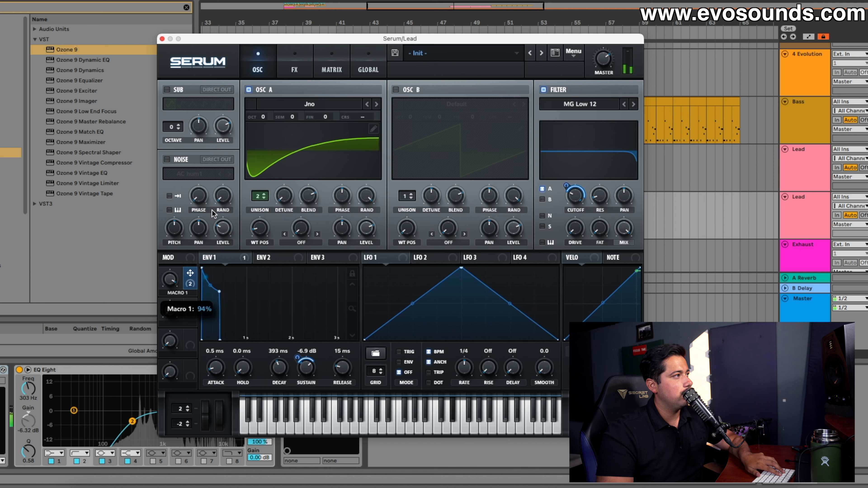
pyautogui.moveTo(213, 214); pyautogui.dragTo(203, 272)
# - Set envelope 1's decay to about 307 ms and its sustain to about -2.5 dB
pyautogui.moveTo(297, 358); pyautogui.dragTo(248, 347)
pyautogui.moveTo(307, 365); pyautogui.dragTo(310, 351)
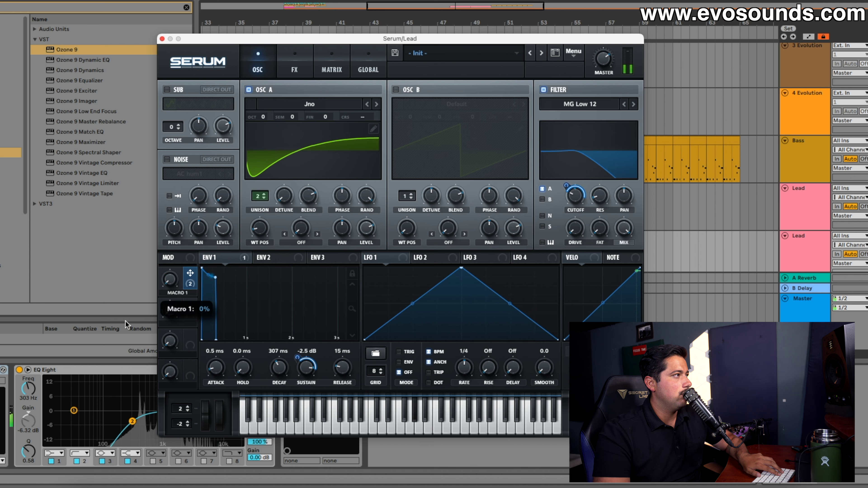
pyautogui.click(578, 202)
# - Enable the EQ effect, switch its low band to a low-cut shape, and lower that band's Q
pyautogui.click(295, 66)
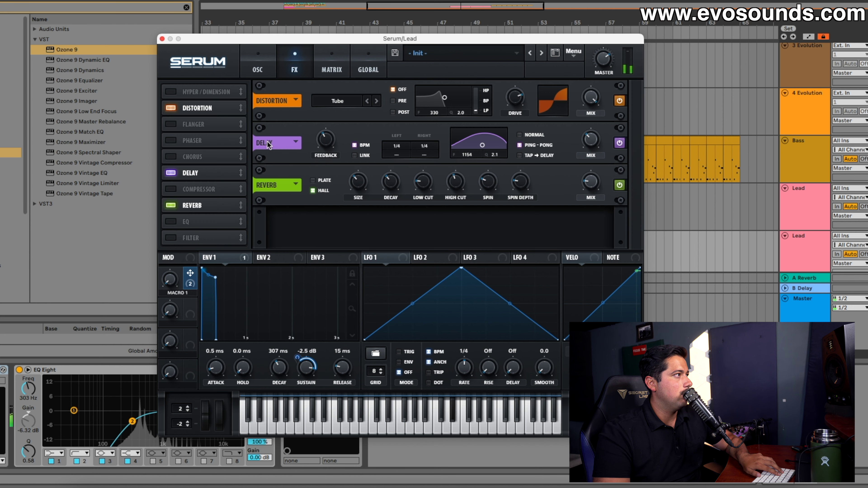
pyautogui.click(173, 224)
pyautogui.click(410, 236)
pyautogui.moveTo(354, 226)
pyautogui.mouseDown()
pyautogui.moveTo(352, 239)
pyautogui.moveTo(341, 224)
pyautogui.mouseUp()
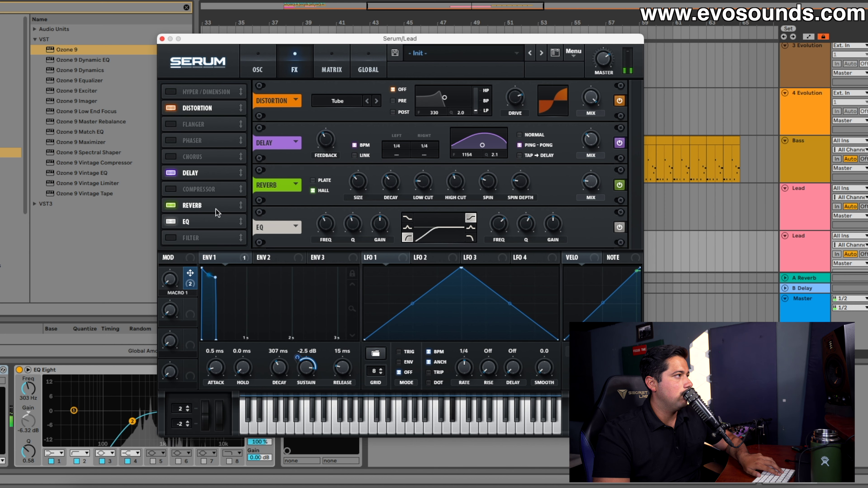
# - Set oscillator A's octave to 0 and its unison to 4 voices, sweeping Macro 1 to hear the tone
pyautogui.click(263, 59)
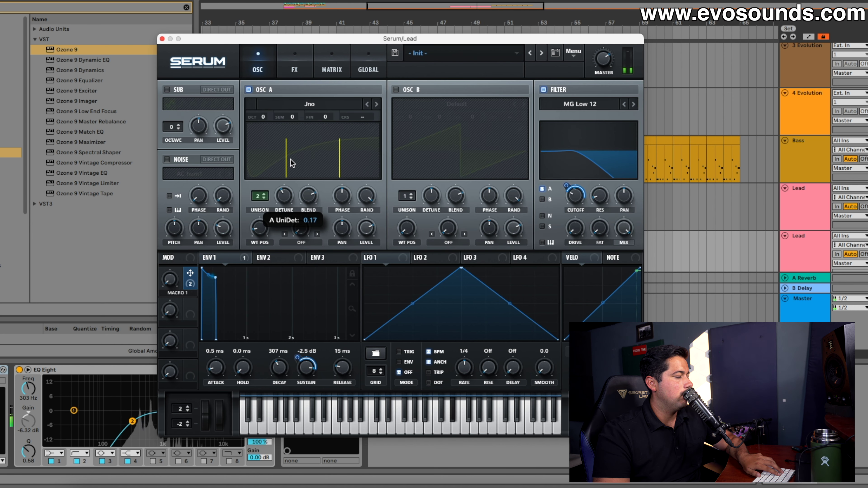
pyautogui.moveTo(264, 117); pyautogui.dragTo(261, 130)
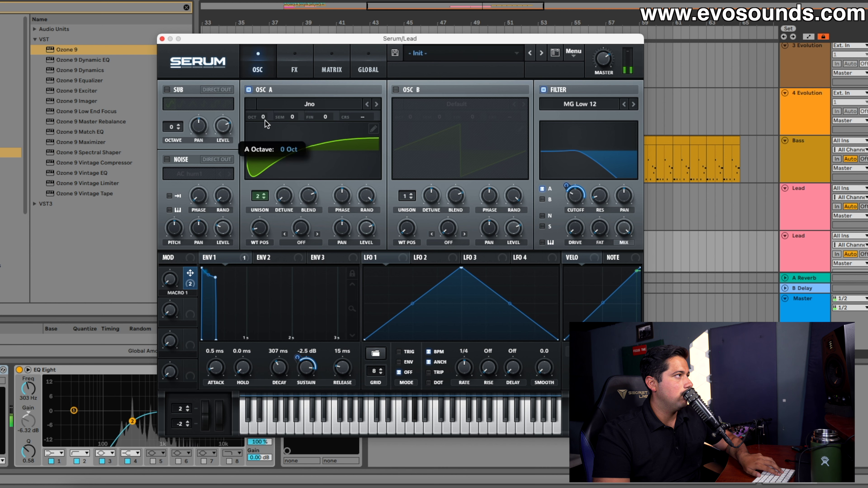
pyautogui.moveTo(171, 282); pyautogui.dragTo(187, 249)
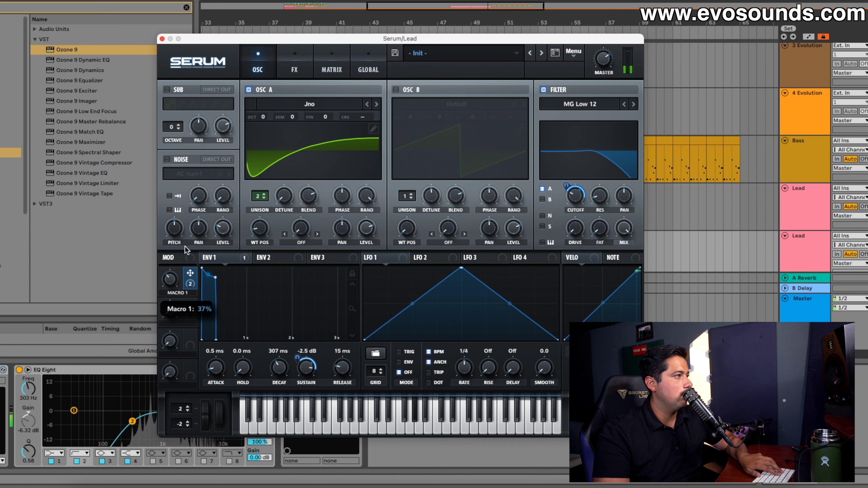
pyautogui.moveTo(205, 225); pyautogui.dragTo(230, 236)
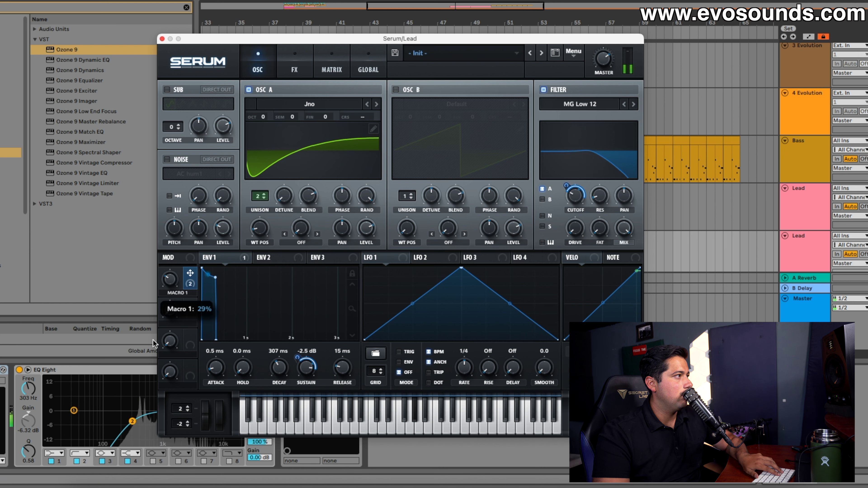
pyautogui.moveTo(154, 344); pyautogui.dragTo(167, 323)
pyautogui.moveTo(366, 196); pyautogui.dragTo(380, 136)
pyautogui.moveTo(261, 191); pyautogui.dragTo(269, 178)
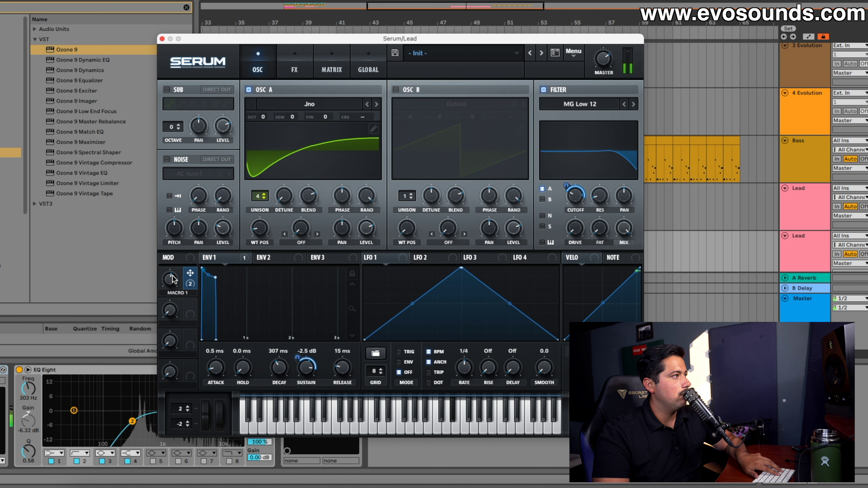
# - Set envelope 1's sustain to about -1.6 dB, adjust Macro 1's modulation amount on it, and check the sweep before stopping playback
pyautogui.moveTo(172, 279); pyautogui.dragTo(153, 320)
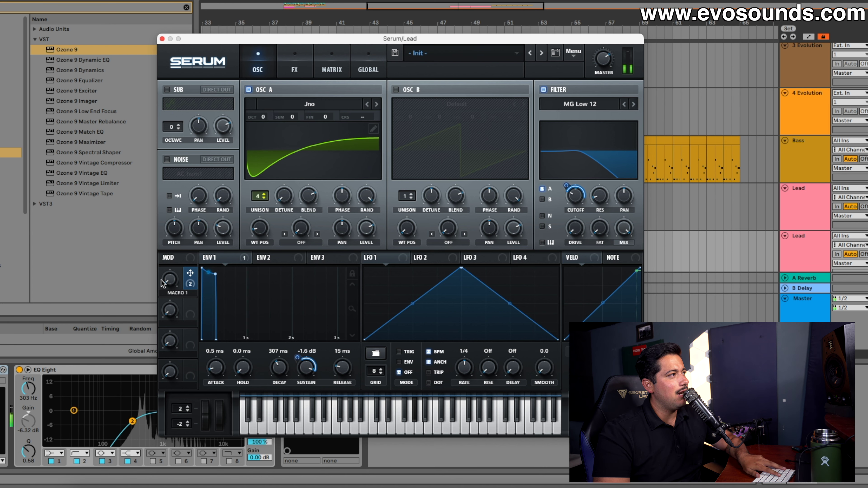
pyautogui.moveTo(163, 283); pyautogui.dragTo(205, 231)
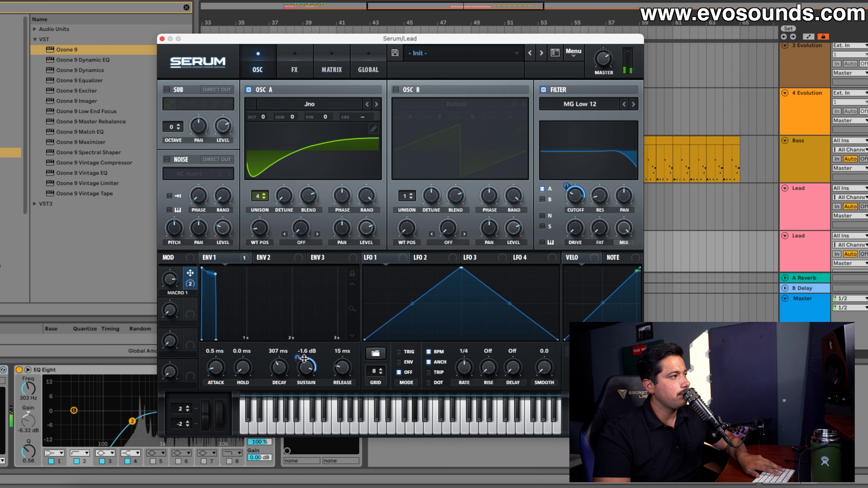
pyautogui.moveTo(300, 358); pyautogui.dragTo(301, 368)
pyautogui.moveTo(174, 284); pyautogui.dragTo(150, 383)
pyautogui.press('space')
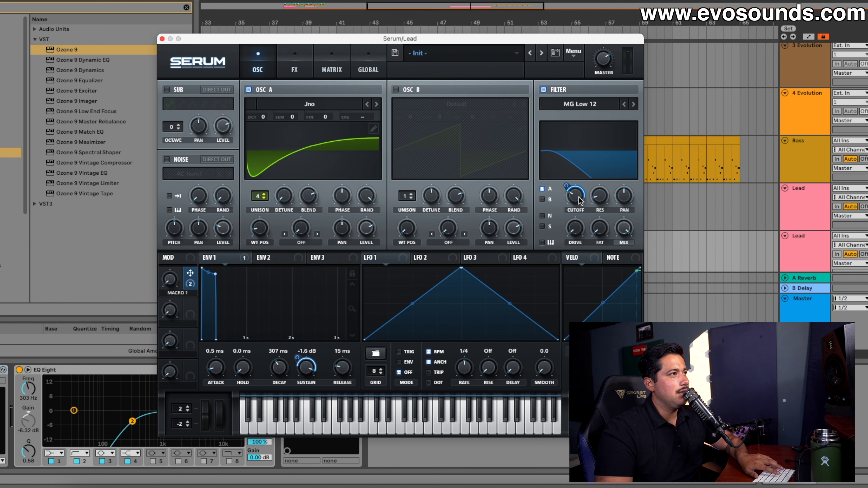
# - Adjust Macro 1's modulation amount on the filter cutoff and play the lead while sweeping the macro up to about 84% and back
pyautogui.moveTo(567, 186); pyautogui.dragTo(566, 199)
pyautogui.press('space')
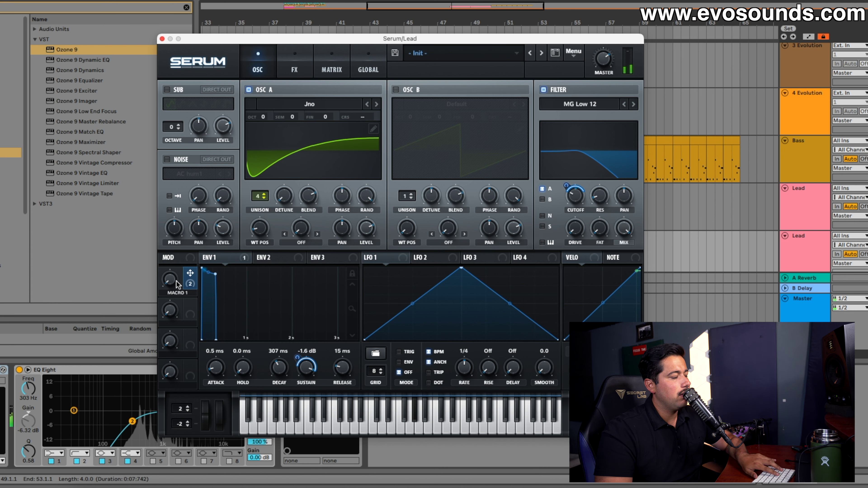
pyautogui.moveTo(178, 275)
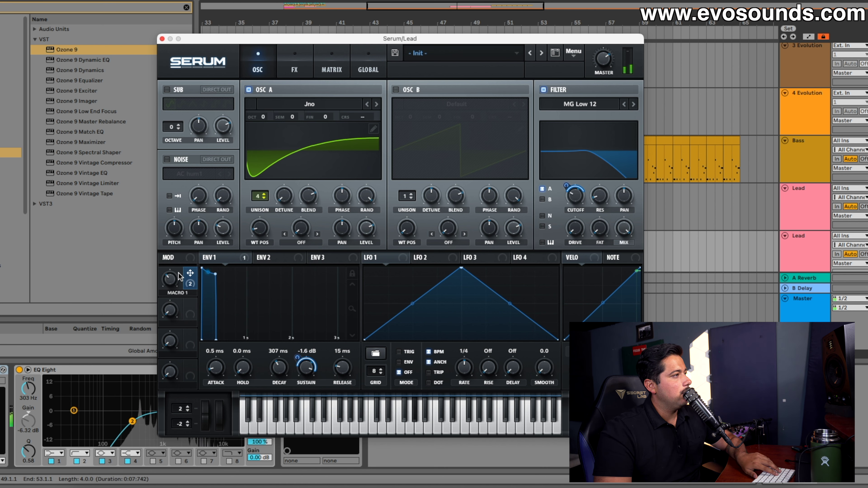
pyautogui.moveTo(168, 279); pyautogui.dragTo(169, 273)
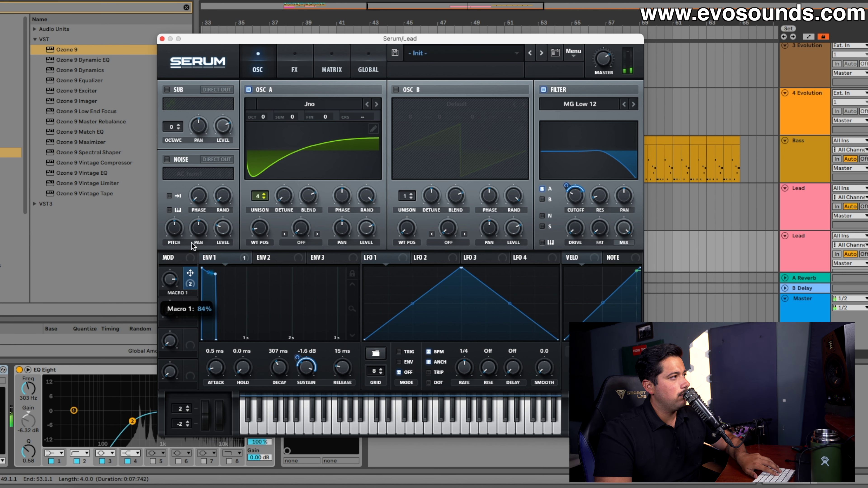
pyautogui.moveTo(191, 242); pyautogui.dragTo(180, 370)
# - Set envelope 1's release to about 5.3 ms, assign Macro 1 to it, and sweep the macro to audition the change
pyautogui.moveTo(338, 368); pyautogui.dragTo(337, 357)
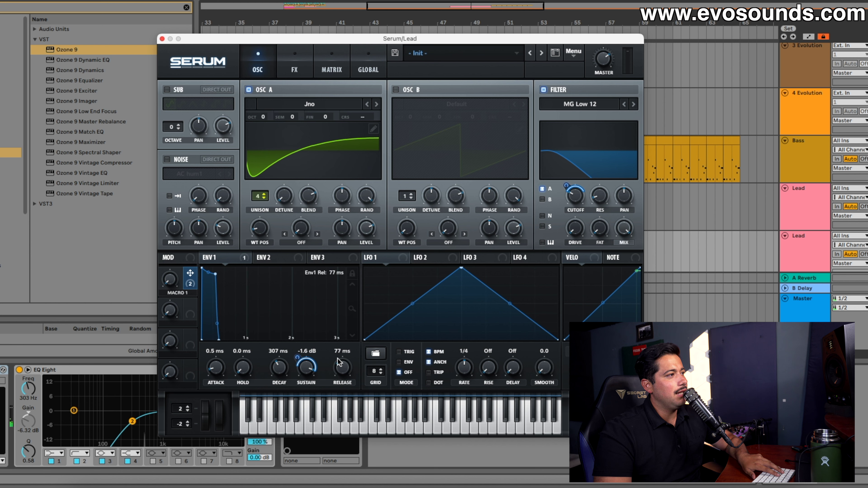
pyautogui.moveTo(190, 275); pyautogui.dragTo(342, 368)
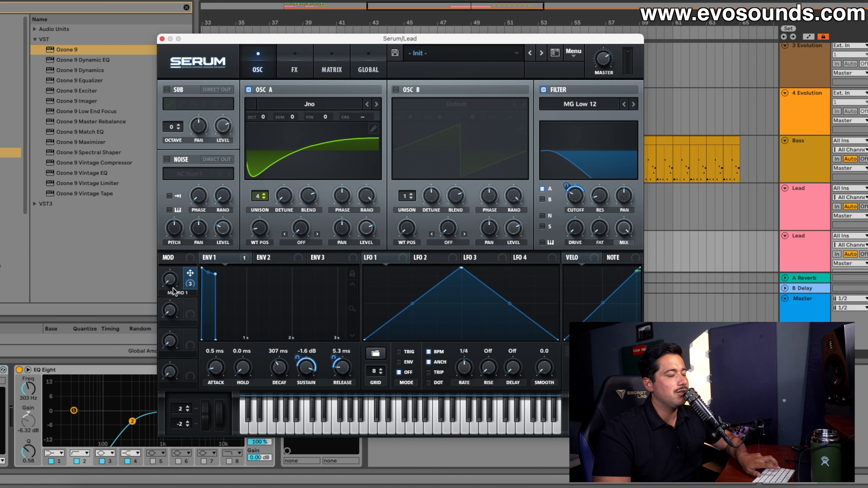
pyautogui.moveTo(170, 283); pyautogui.dragTo(190, 260)
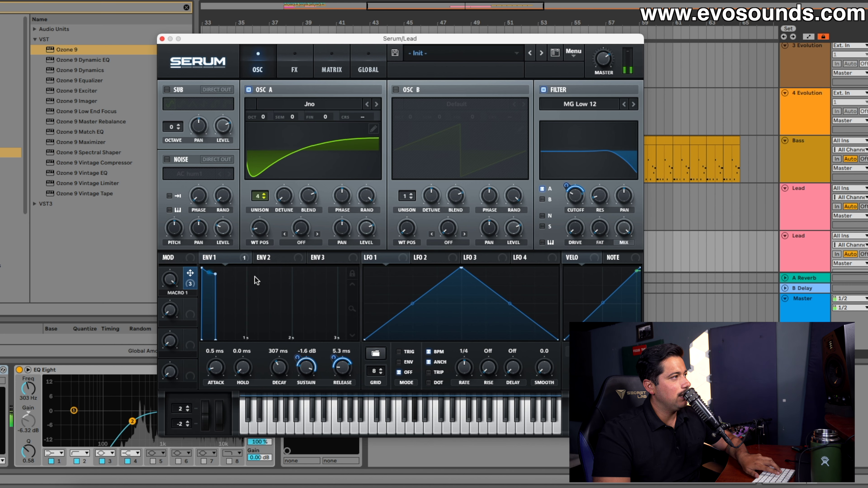
# - Assign Macro 1 to the reverb mix on the effects page with an amount of about 39, and try the macro
pyautogui.click(294, 68)
pyautogui.moveTo(190, 273); pyautogui.dragTo(582, 187)
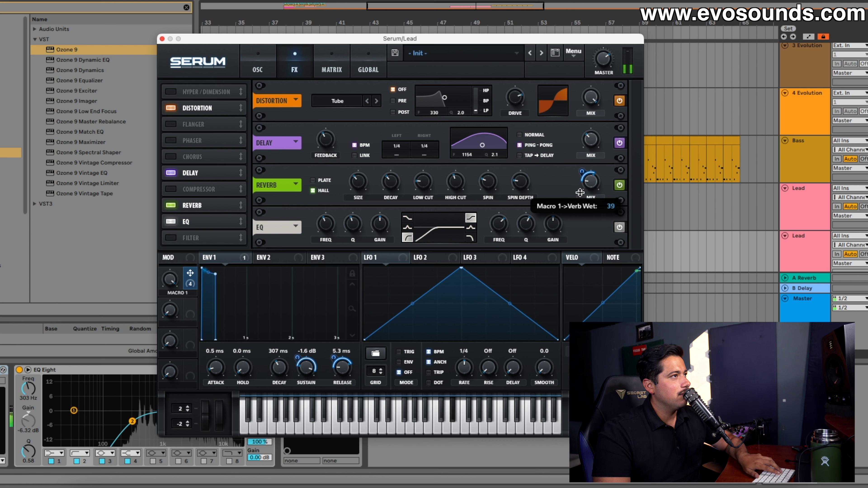
pyautogui.moveTo(168, 286)
pyautogui.moveTo(169, 286); pyautogui.dragTo(172, 293)
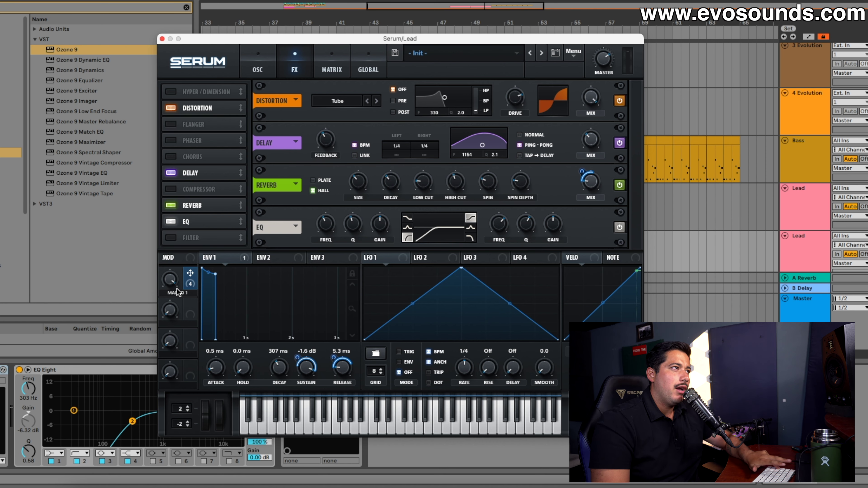
# - Close the lead's Serum window, go to the section at bars 17 to 25, and show the Bass track's devices
pyautogui.click(163, 38)
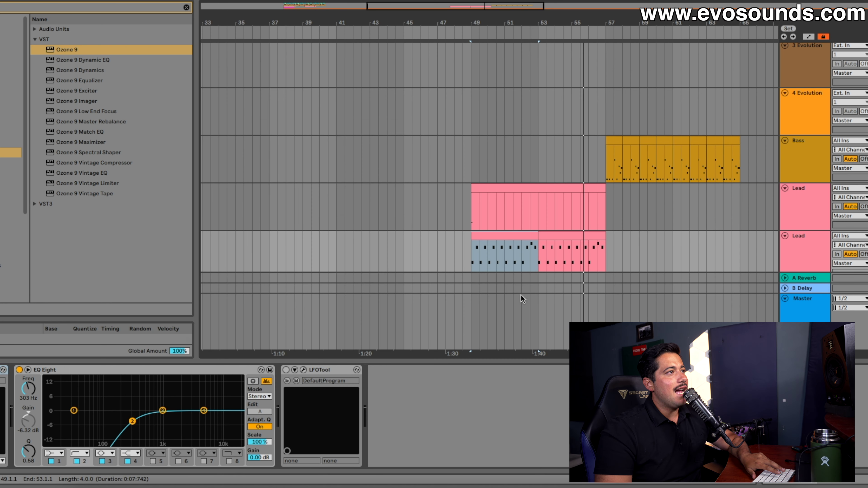
pyautogui.scroll(5, 533, 288)
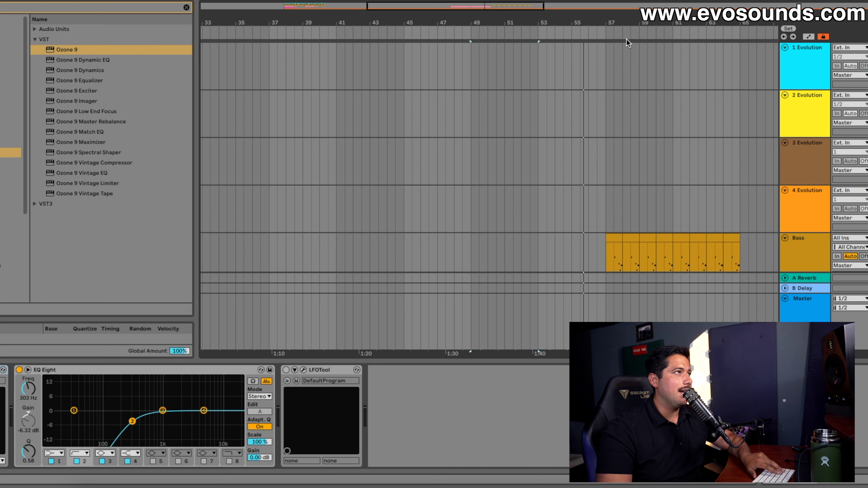
pyautogui.moveTo(513, 1); pyautogui.dragTo(523, 3)
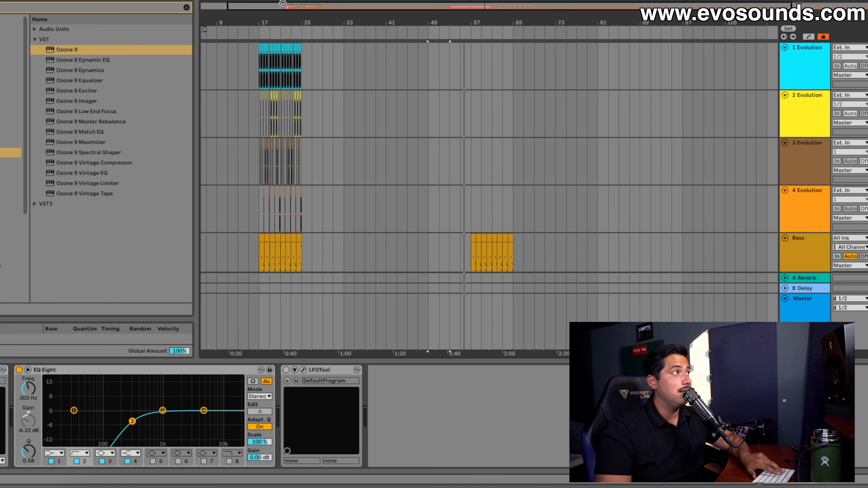
pyautogui.moveTo(282, 3); pyautogui.dragTo(271, 9)
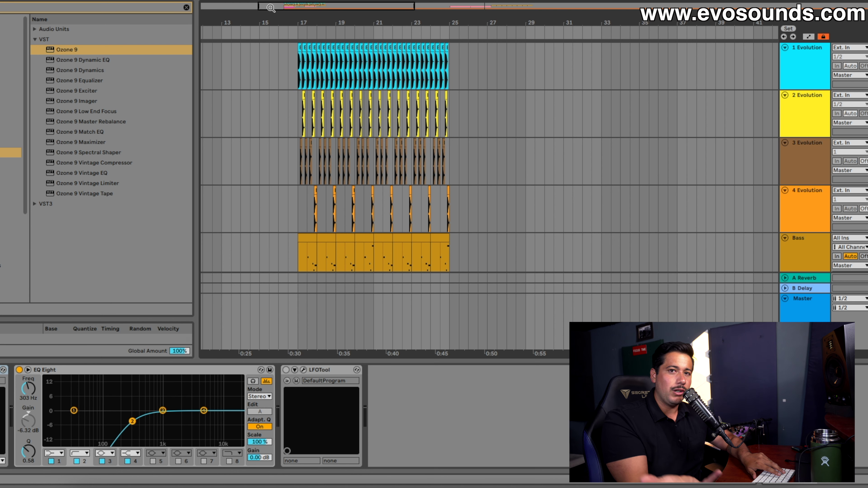
pyautogui.scroll(-3, 422, 121)
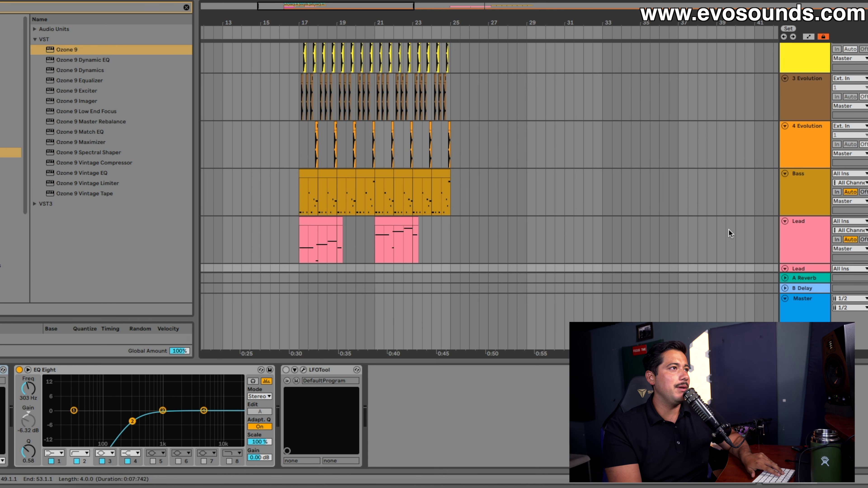
pyautogui.click(796, 205)
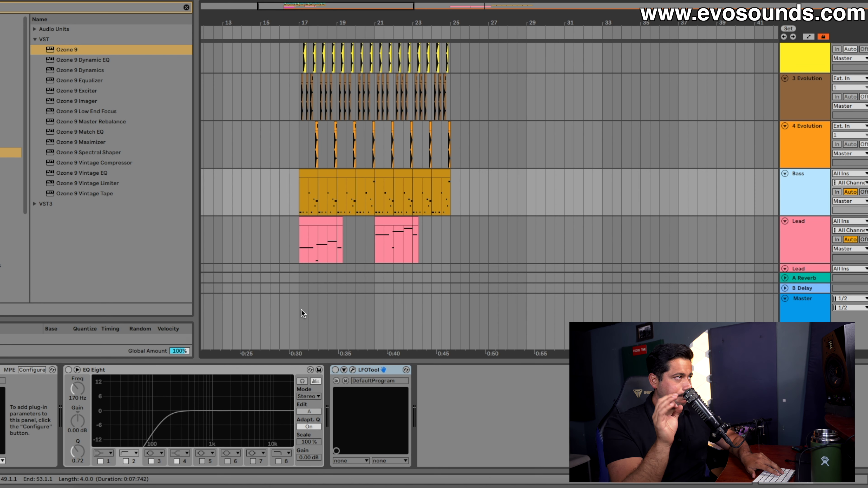
# - Review the bass and lead clips around bars 49 to 65, and place the insertion marker at bar 18 on the first Lead track
pyautogui.hscroll(10, 429, 197)
pyautogui.scroll(-3, 430, 197)
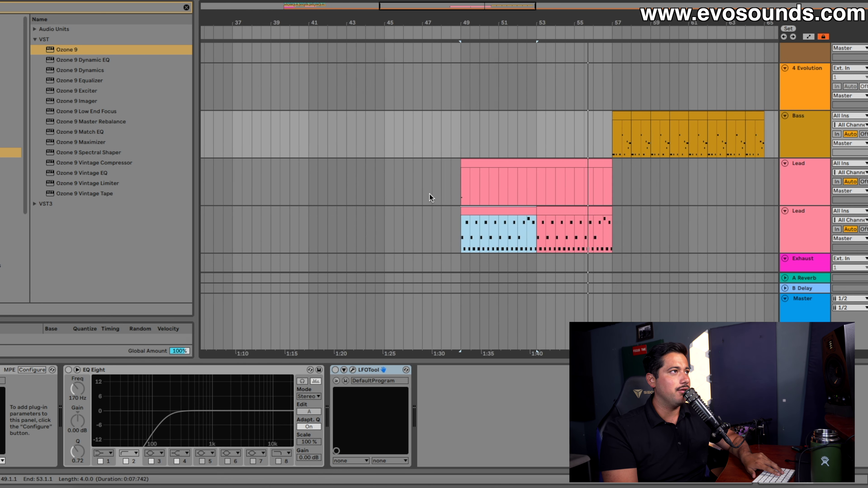
pyautogui.hscroll(3, 430, 198)
pyautogui.click(495, 154)
pyautogui.hscroll(-10, 411, 143)
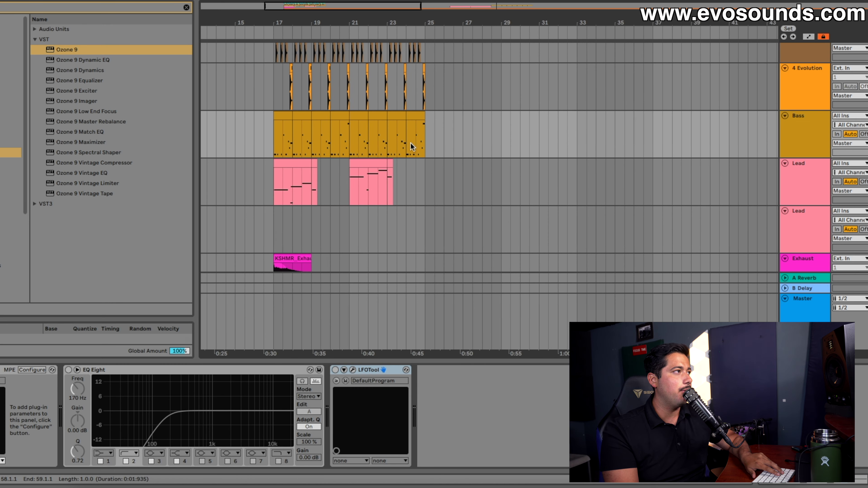
pyautogui.hscroll(-2, 410, 145)
pyautogui.click(312, 173)
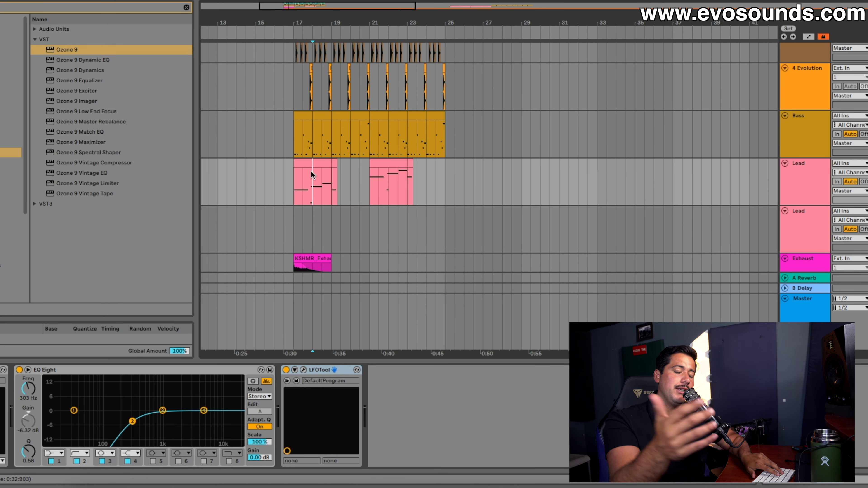